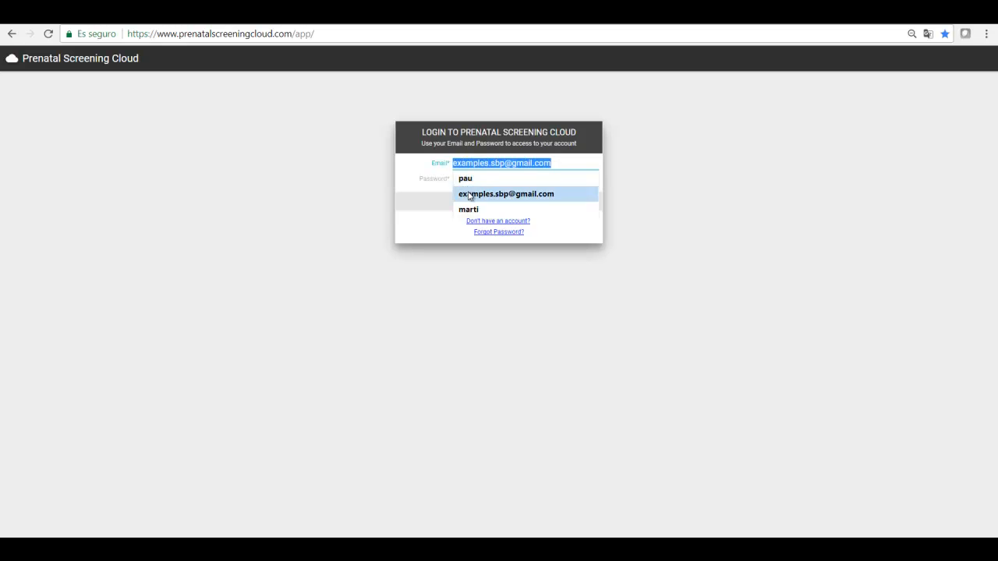
Enter the account password and log in to the screening account
click(467, 182)
text(••)
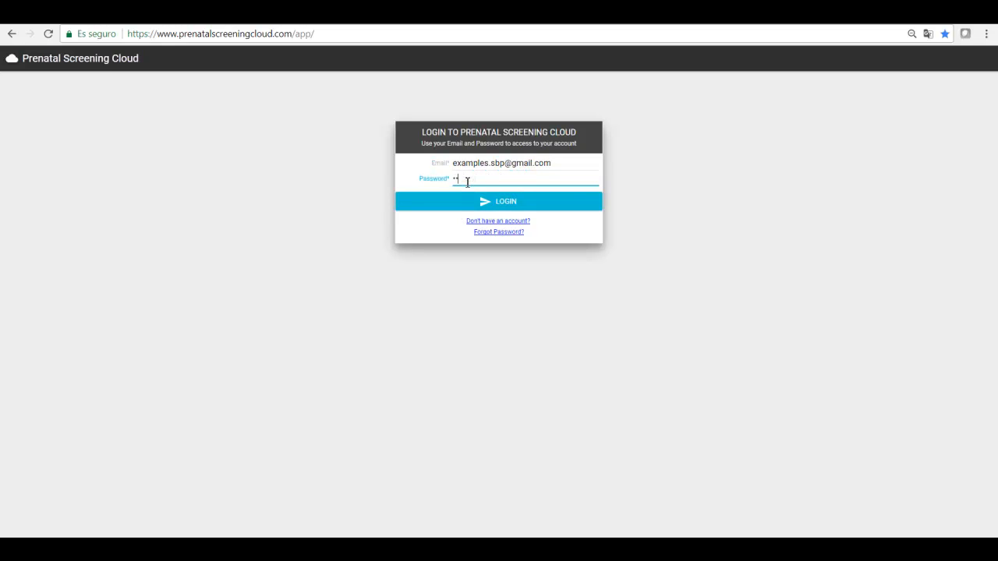
key(Return)
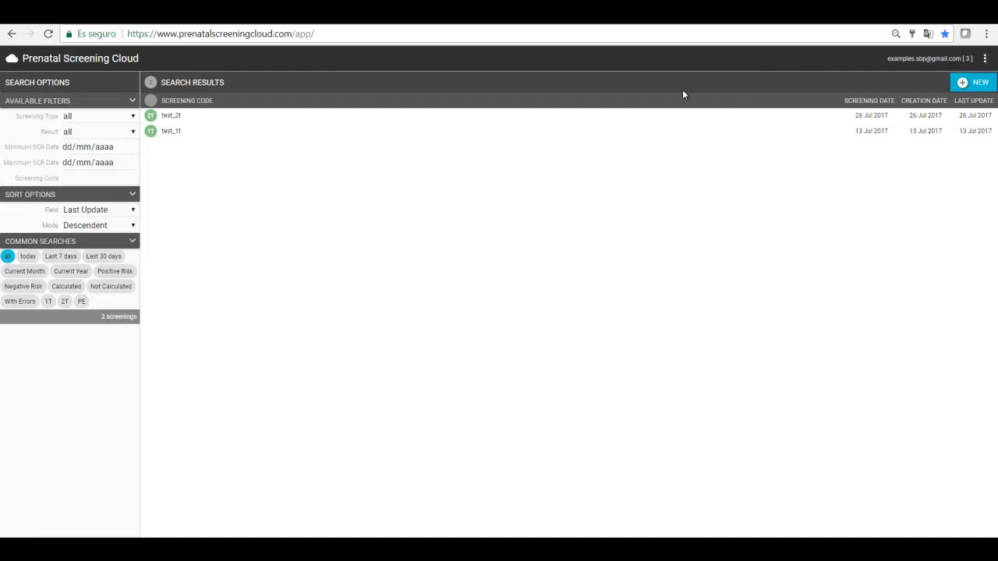
Create a new screening of the type "PE: Early and late Pre-Eclampsia screening"
click(974, 82)
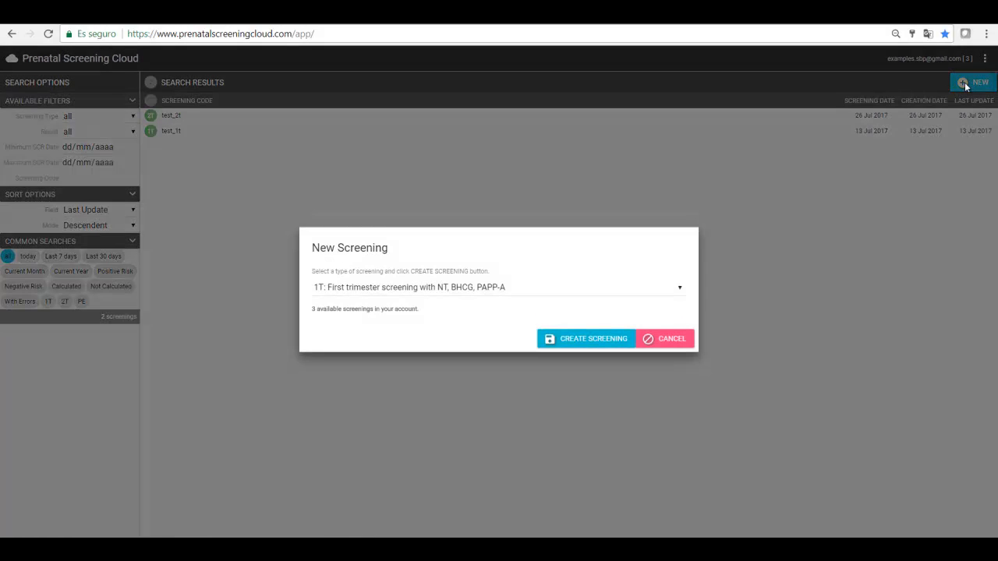
click(672, 294)
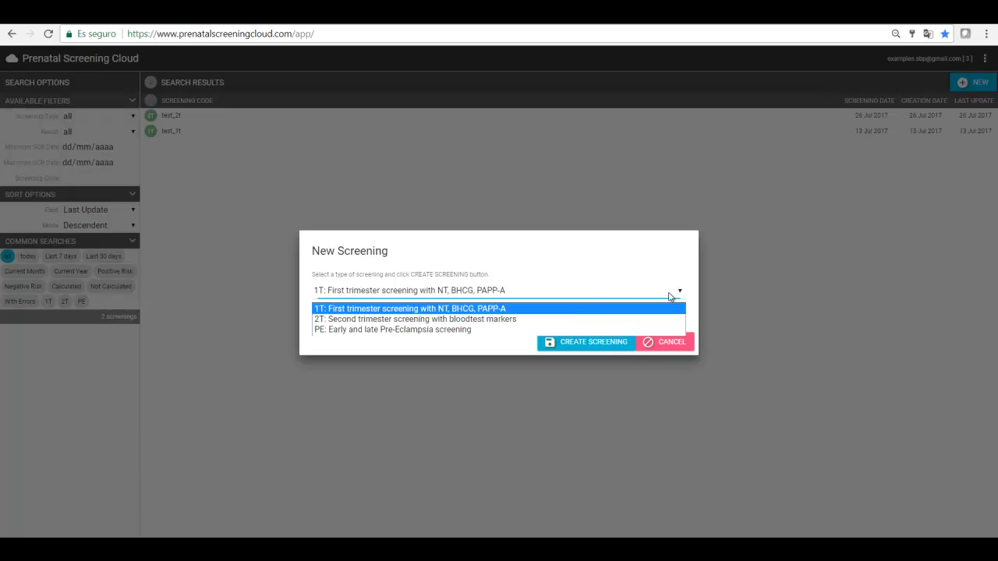
click(516, 330)
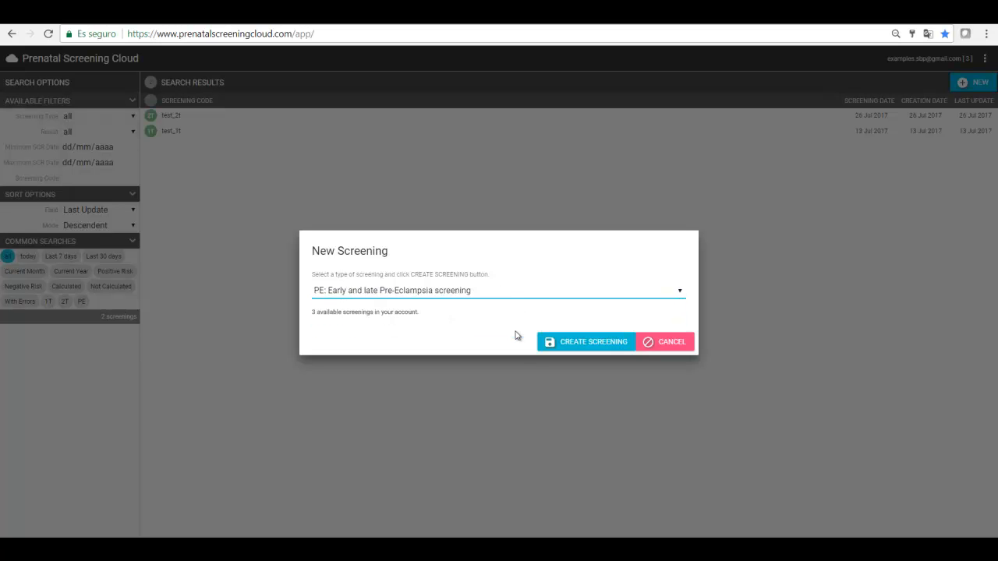
click(575, 351)
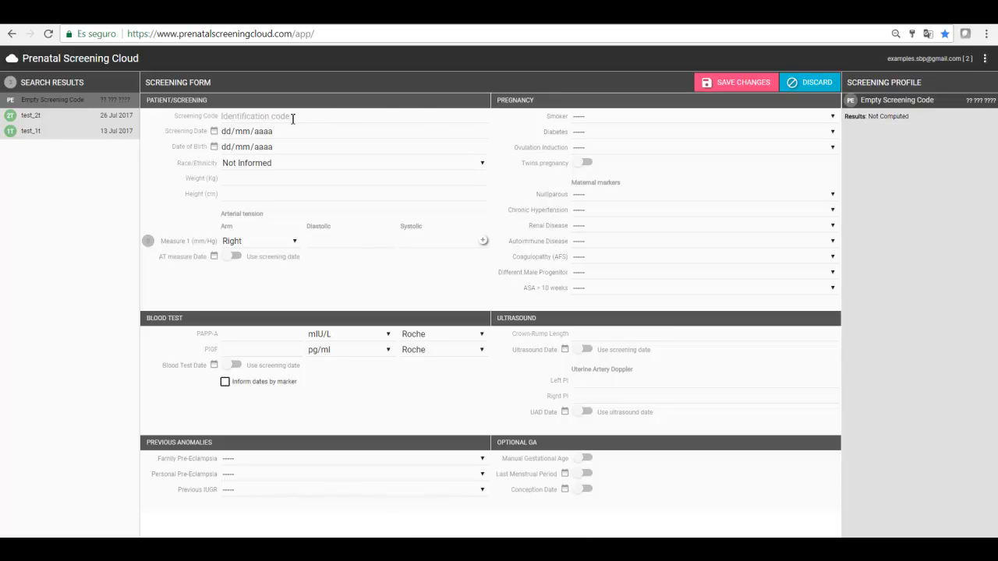
Enter test_PE as the screening code and set the screening date to 27/07/2017
click(268, 119)
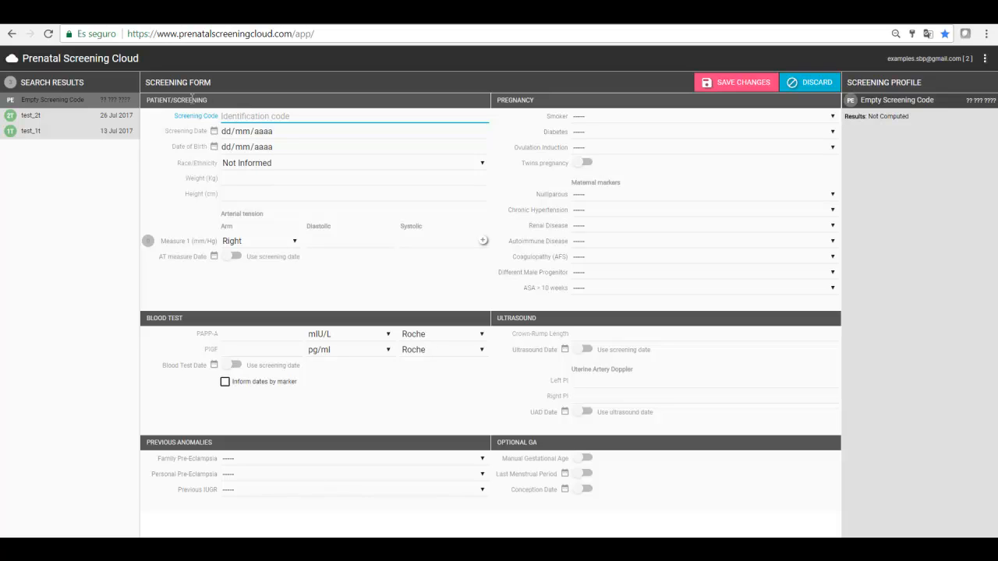
drag(148, 100, 242, 119)
click(244, 119)
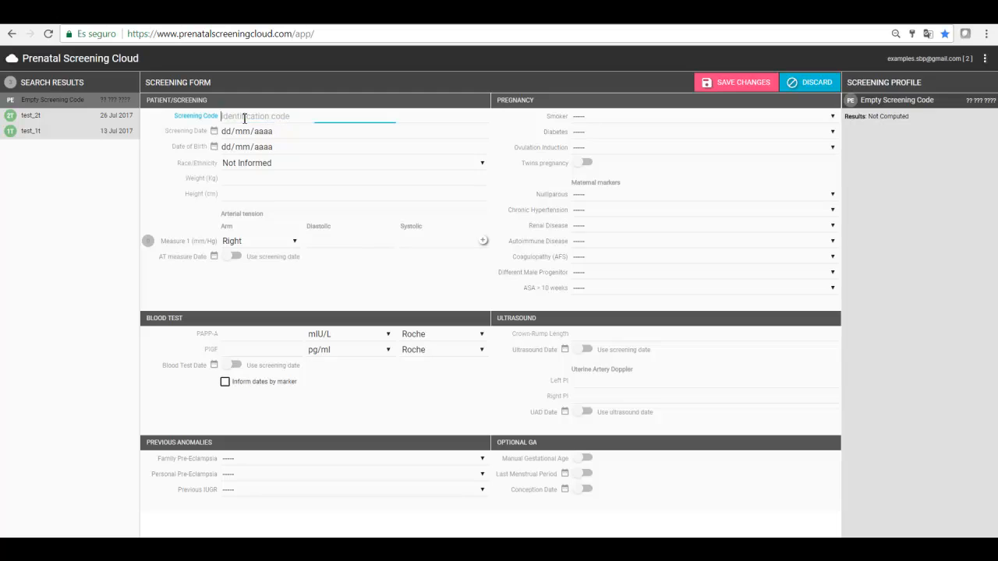
text(test_PE)
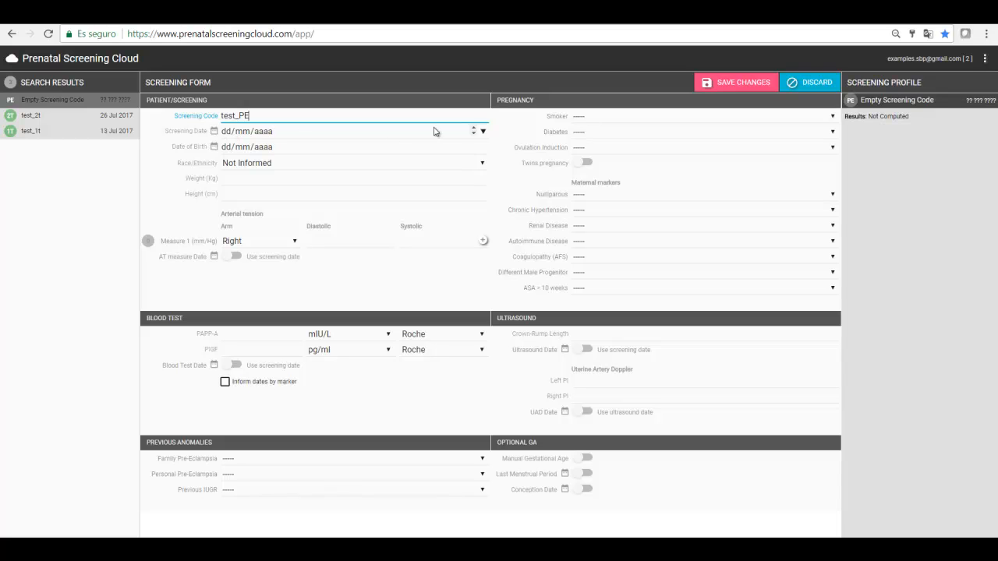
click(483, 131)
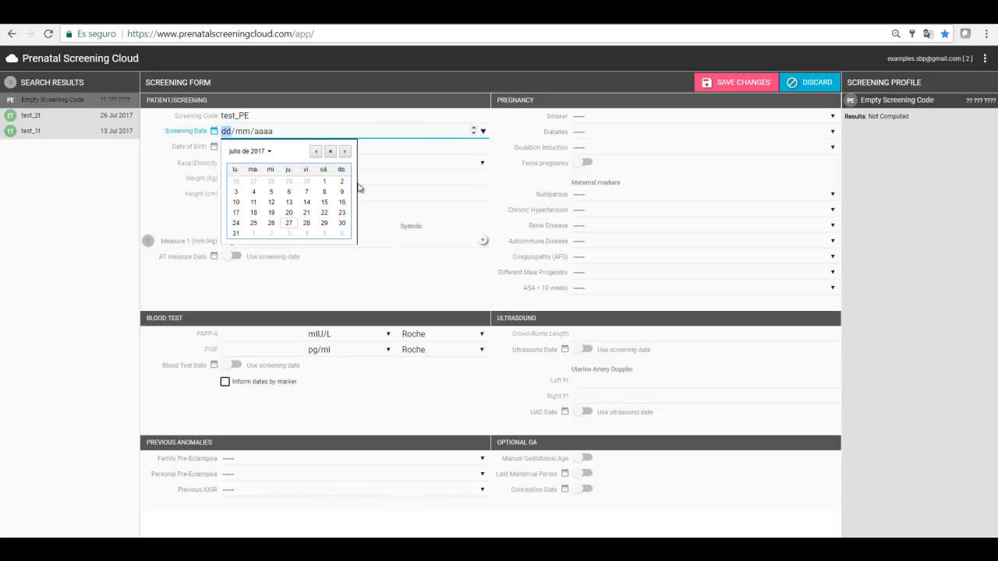
click(289, 225)
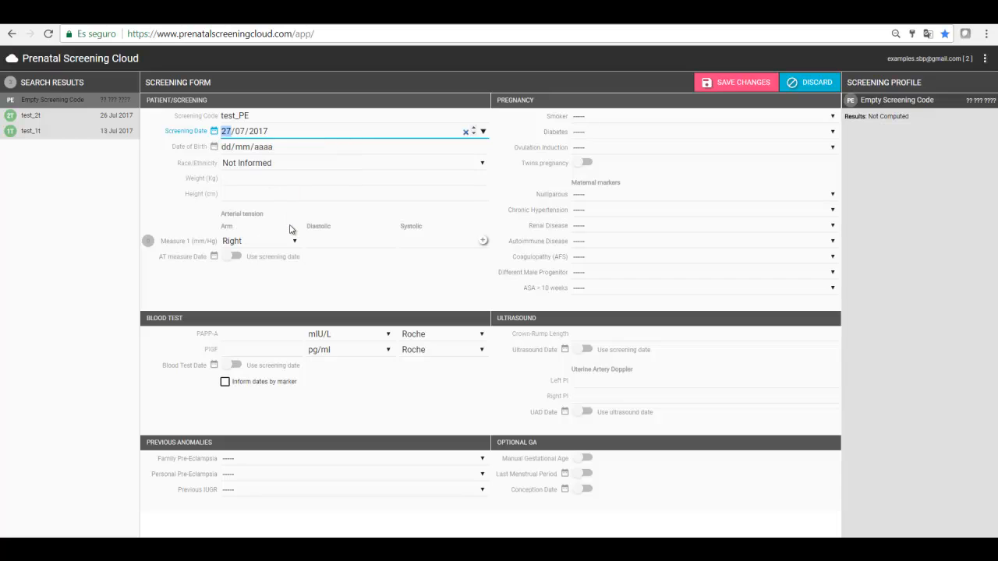
Fill in the patient's date of birth and set the race/ethnicity to African/Caribbean
click(229, 147)
text(01)
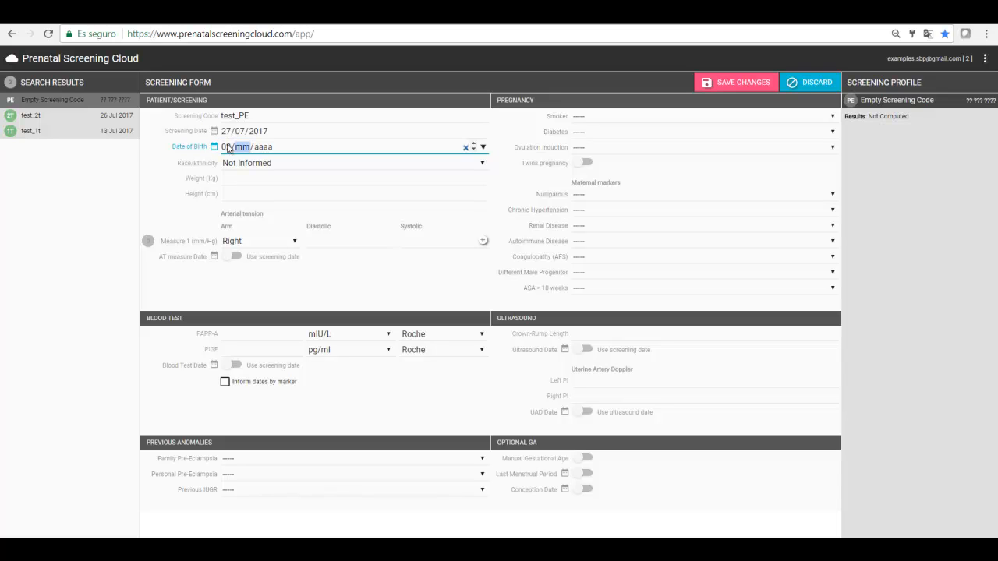
text(10/1986)
click(290, 165)
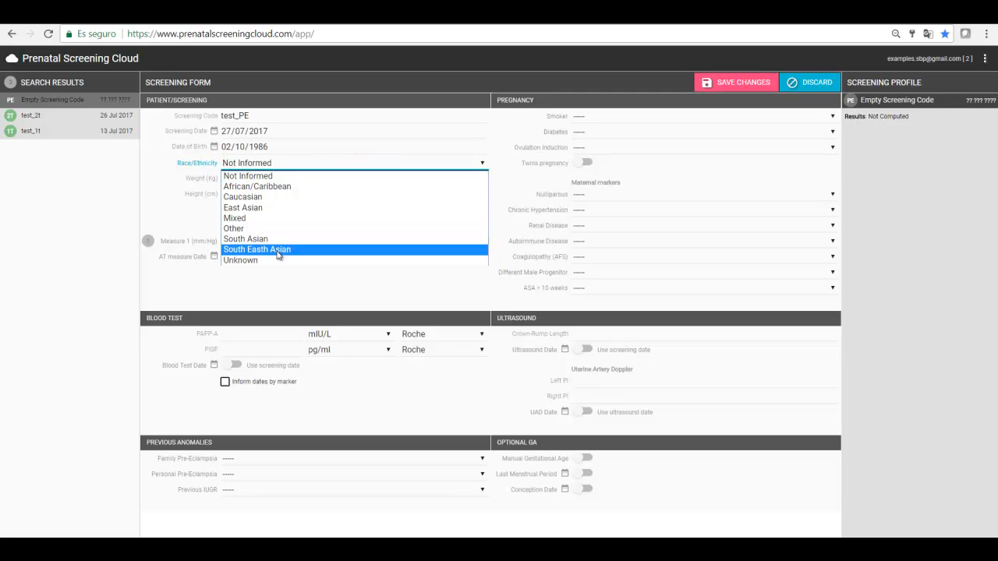
click(258, 187)
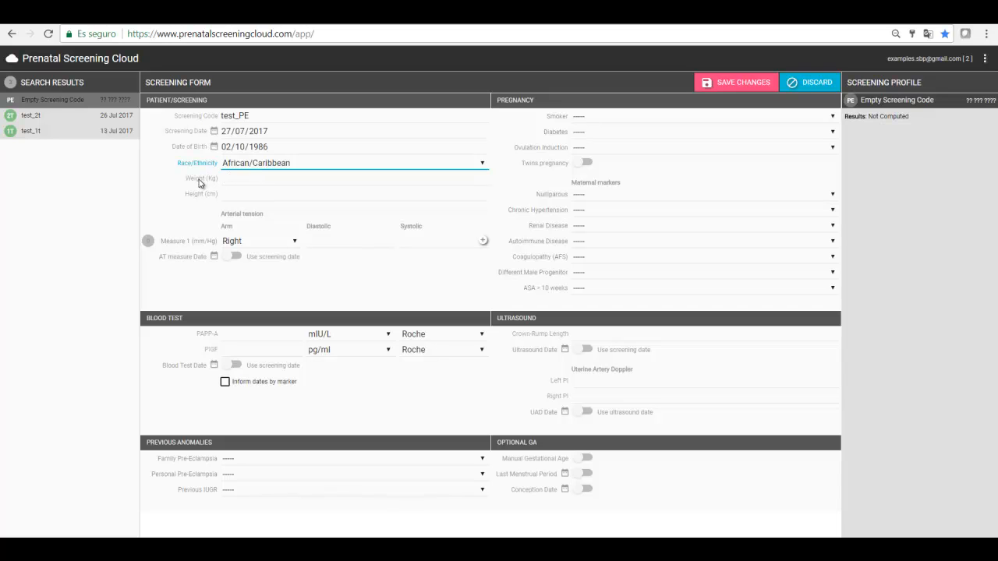
Enter a weight of 62 kg and a height of 171 cm for the patient
click(228, 179)
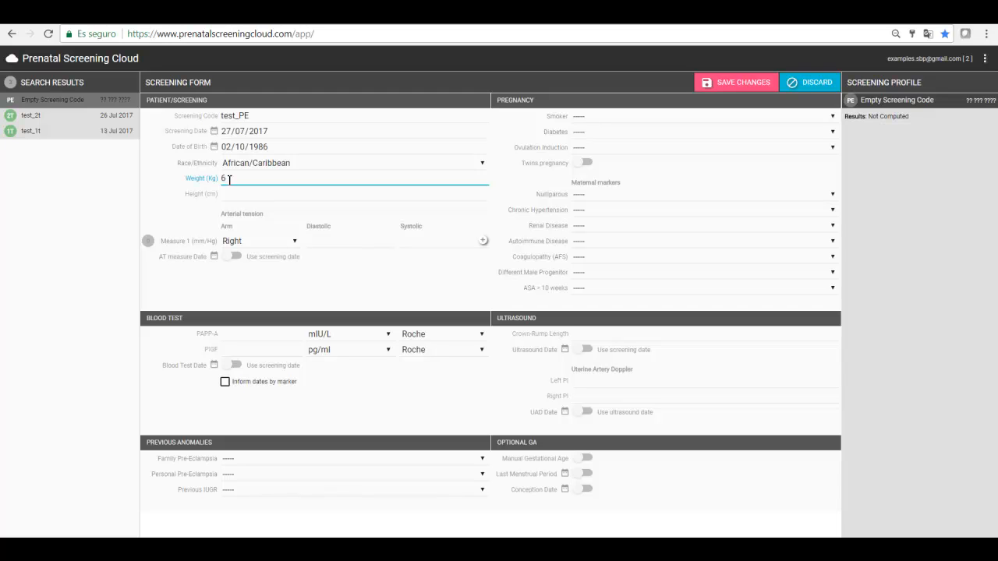
click(235, 195)
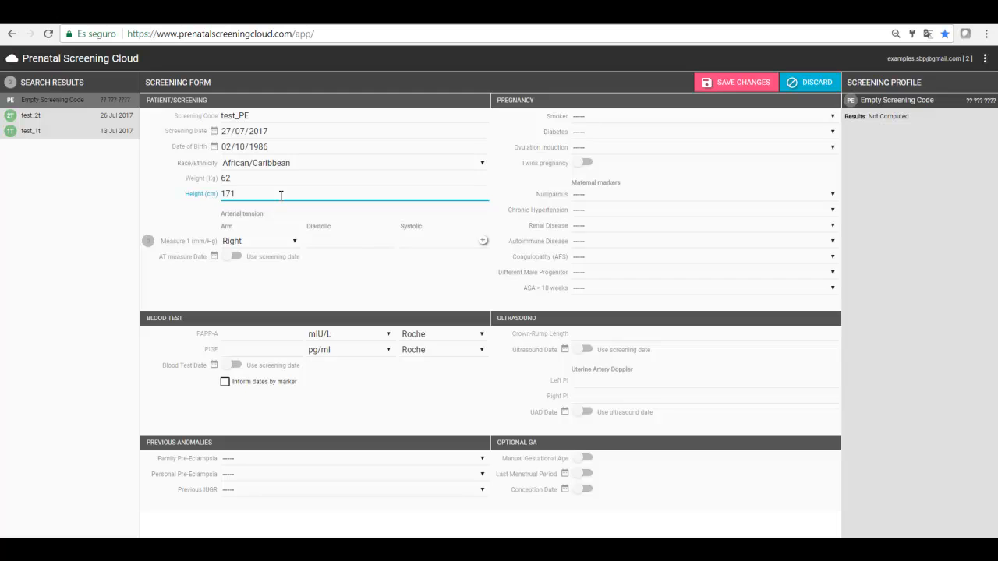
click(282, 213)
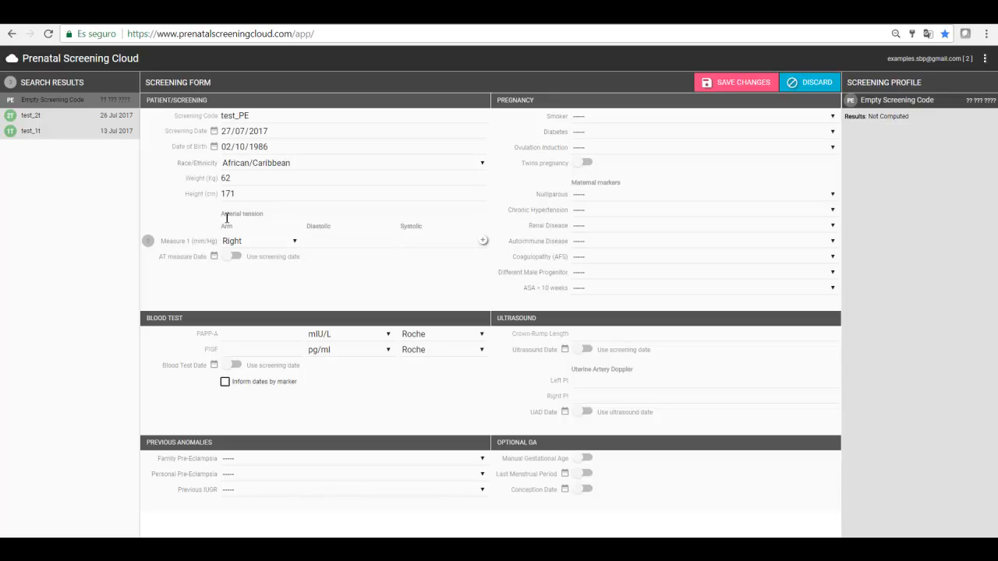
Enter the first arterial tension measure for the right arm as 60 diastolic and 120 systolic
drag(223, 216, 279, 219)
click(279, 223)
click(334, 245)
click(402, 241)
Add a second arterial tension measure for the left arm with 60 diastolic and 120 systolic, keeping the screening date
click(483, 241)
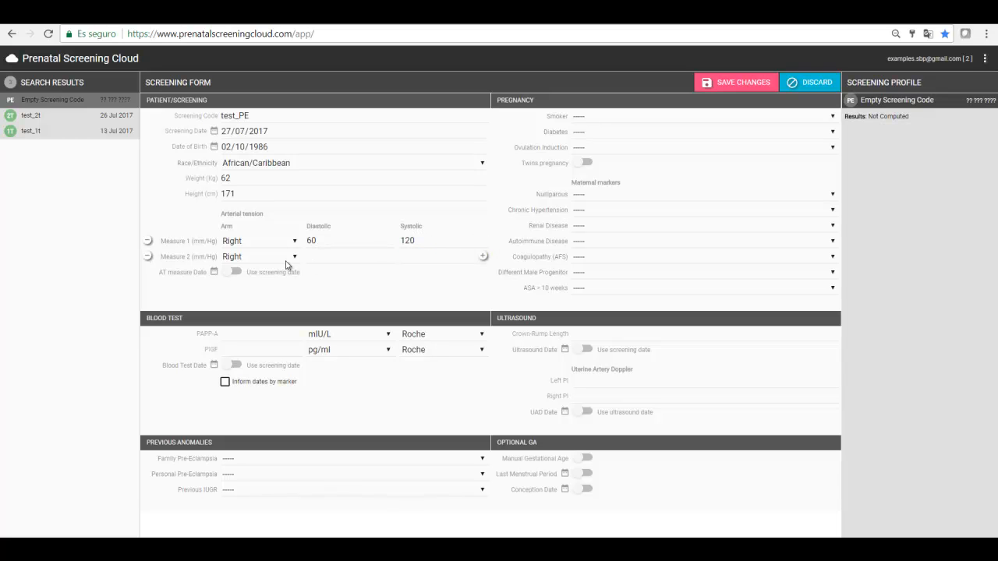
click(292, 259)
click(286, 278)
click(334, 257)
click(421, 257)
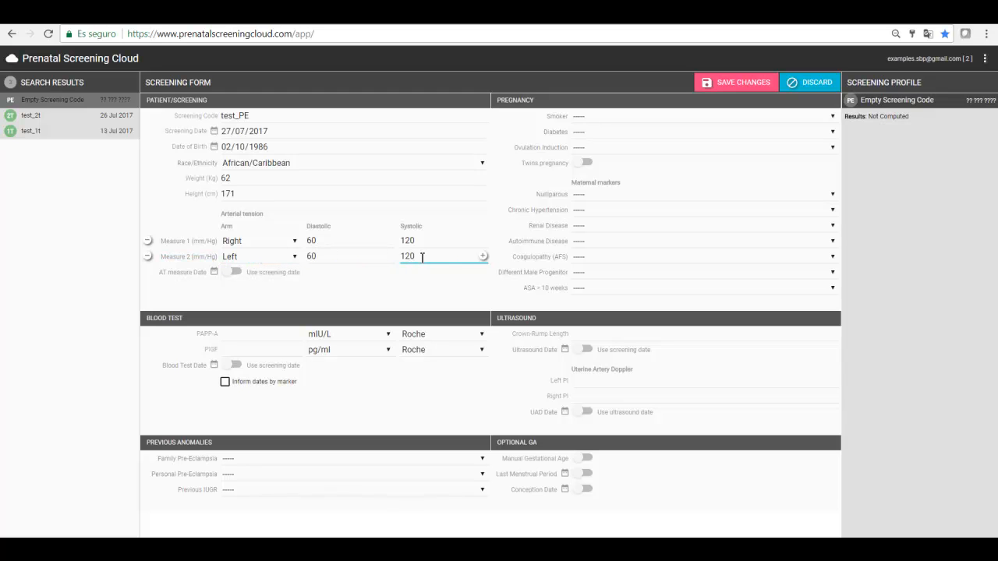
click(236, 272)
click(236, 272)
Set Smoker, Diabetes and Ovulation Induction to No in the pregnancy data
click(590, 121)
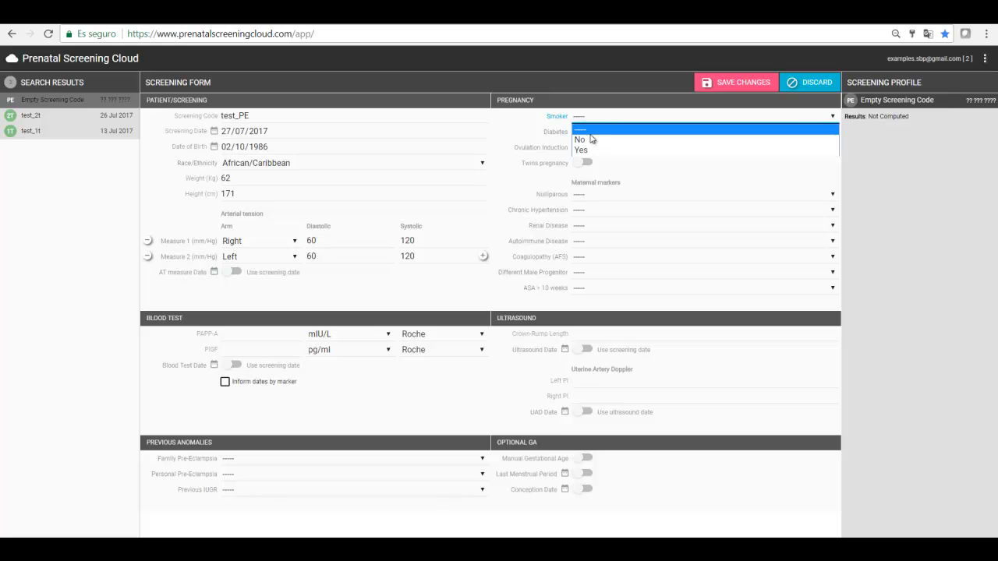
click(592, 139)
click(591, 134)
click(593, 156)
click(588, 152)
click(591, 168)
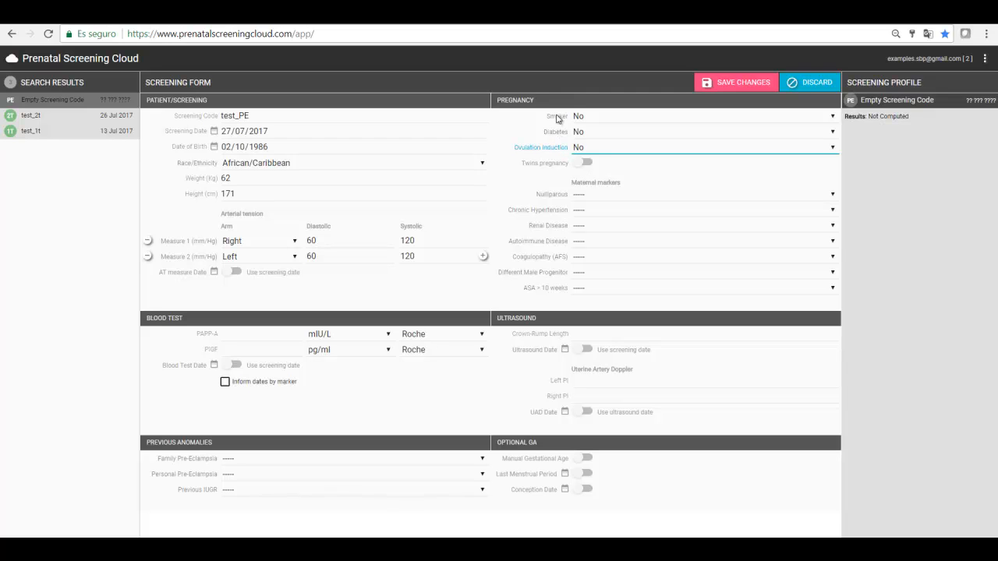
click(836, 118)
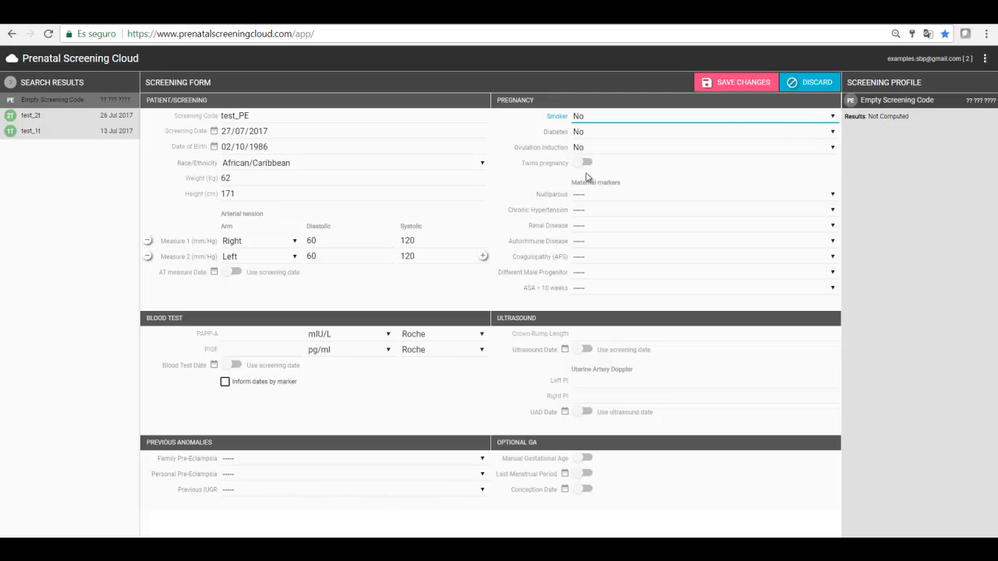
click(585, 165)
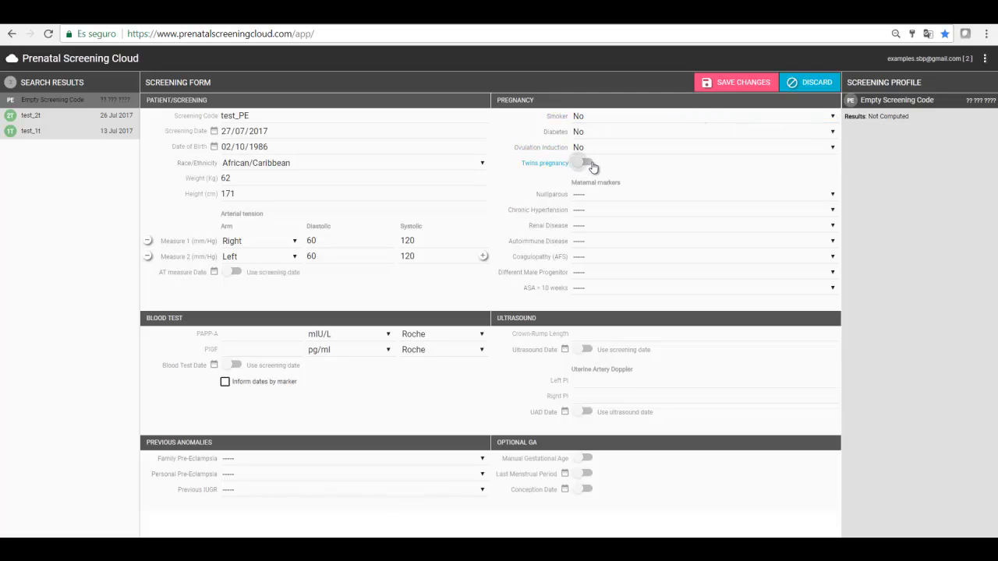
click(629, 165)
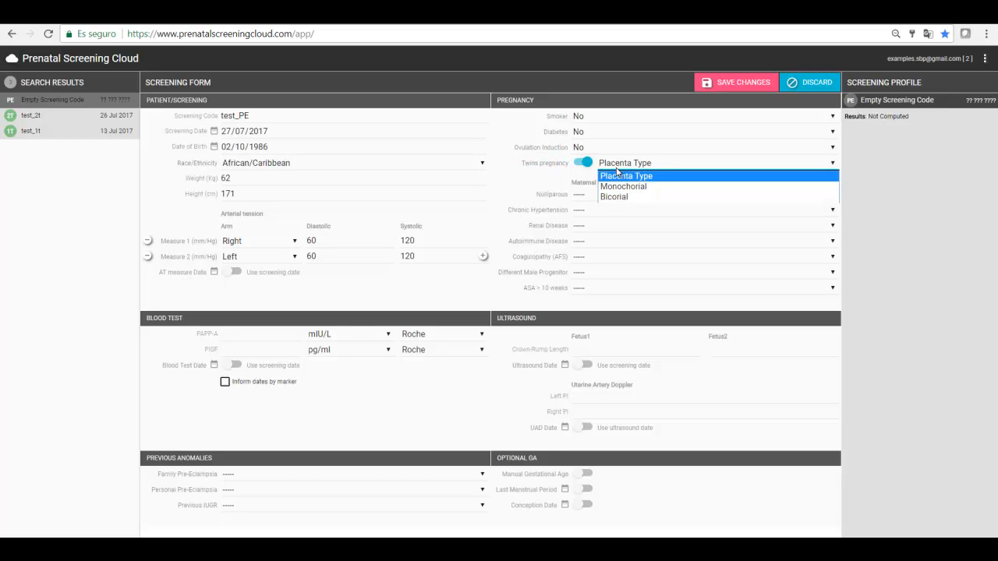
click(581, 165)
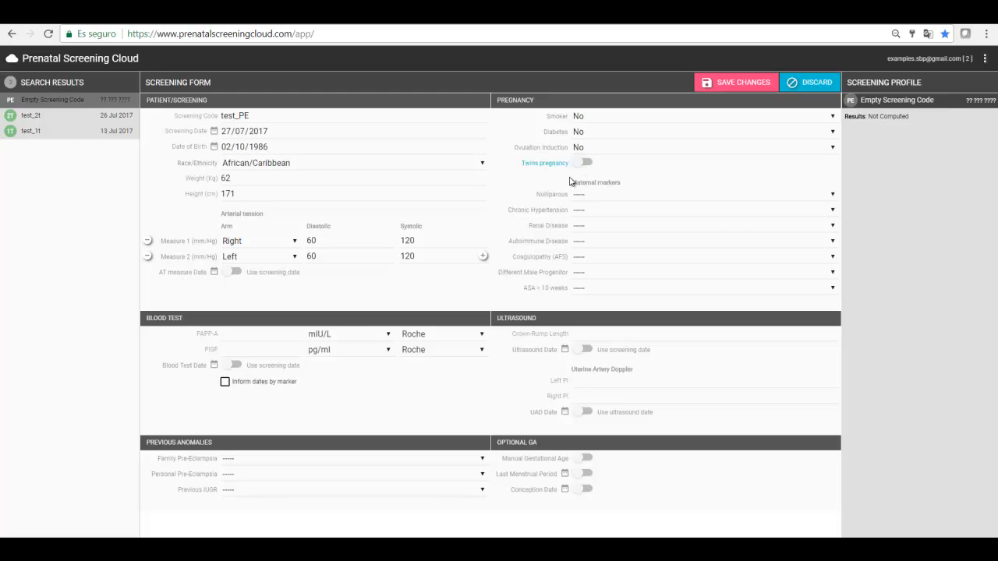
Set the maternal markers Nulliparous and Chronic Hypertension to No
drag(571, 185, 624, 191)
click(557, 181)
click(593, 200)
click(590, 219)
click(591, 211)
click(591, 233)
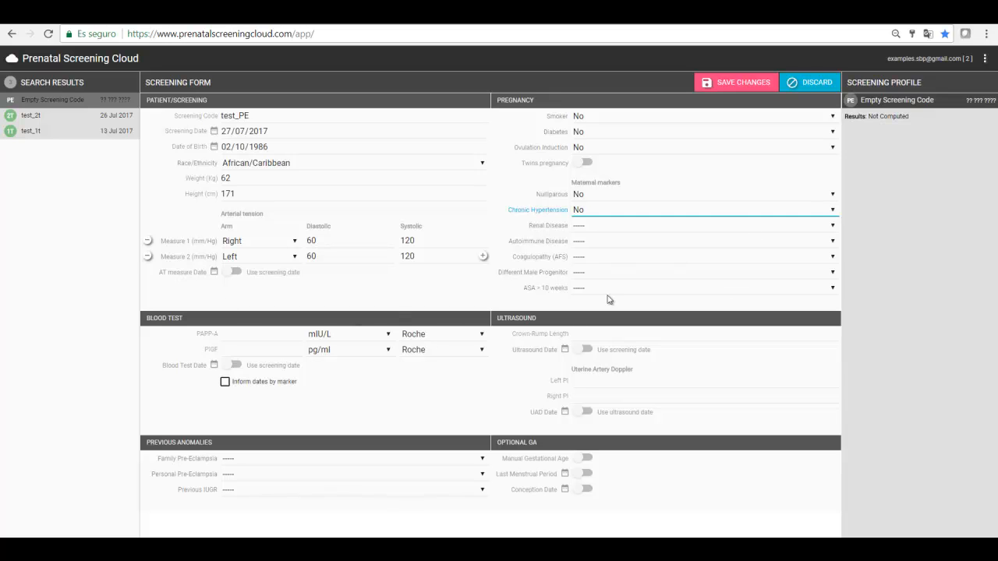
Set the maternal markers Renal Disease and Autoimmune Disease to No
click(833, 226)
click(835, 227)
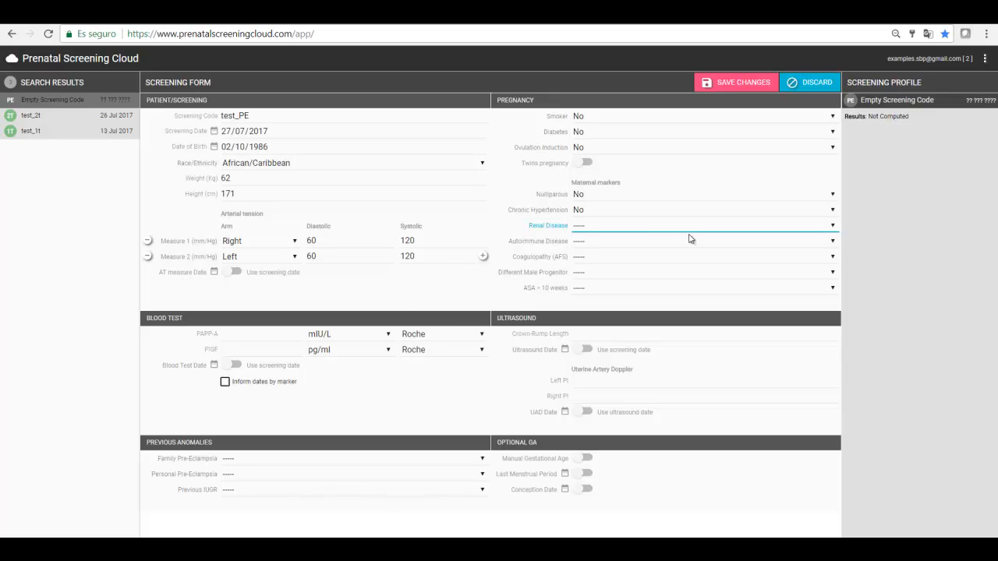
click(661, 228)
click(641, 251)
click(619, 242)
click(611, 265)
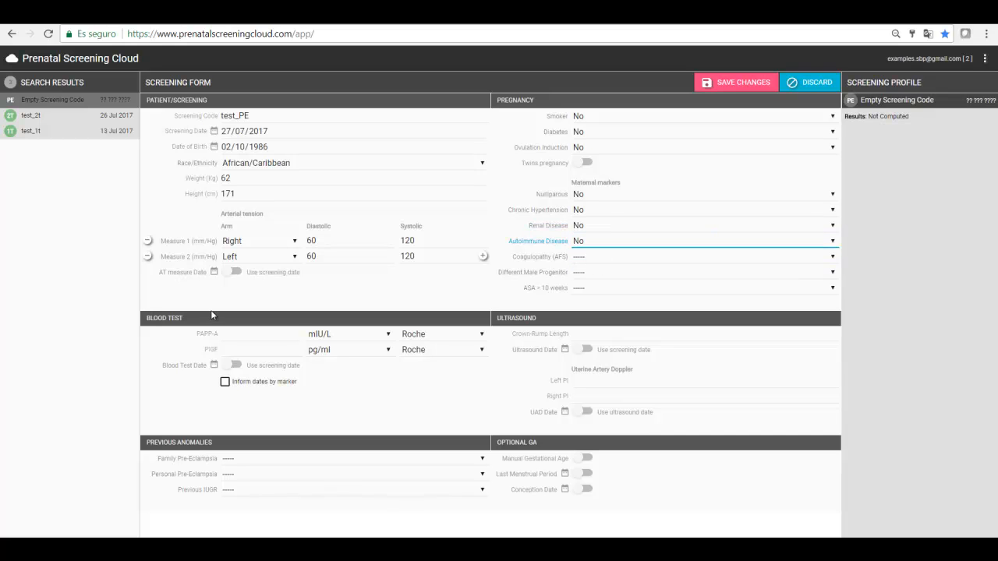
Enter the blood test values 3000 for PAPP-A and 58 for PlGF
drag(192, 317, 136, 319)
click(163, 334)
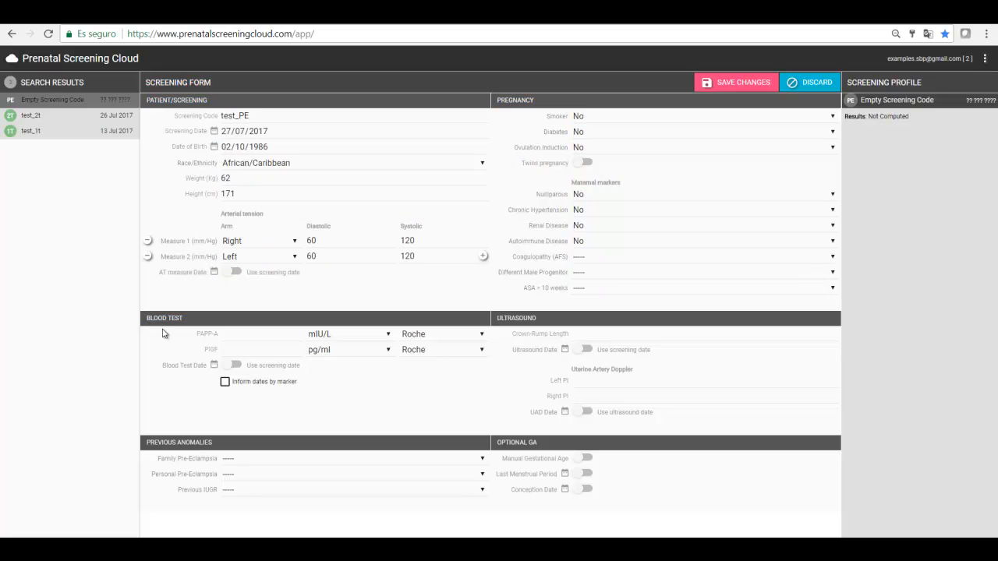
click(237, 334)
click(244, 352)
Choose mIU/L and Roche for the PAPP-A value and pg/ml as the PlGF unit
click(368, 336)
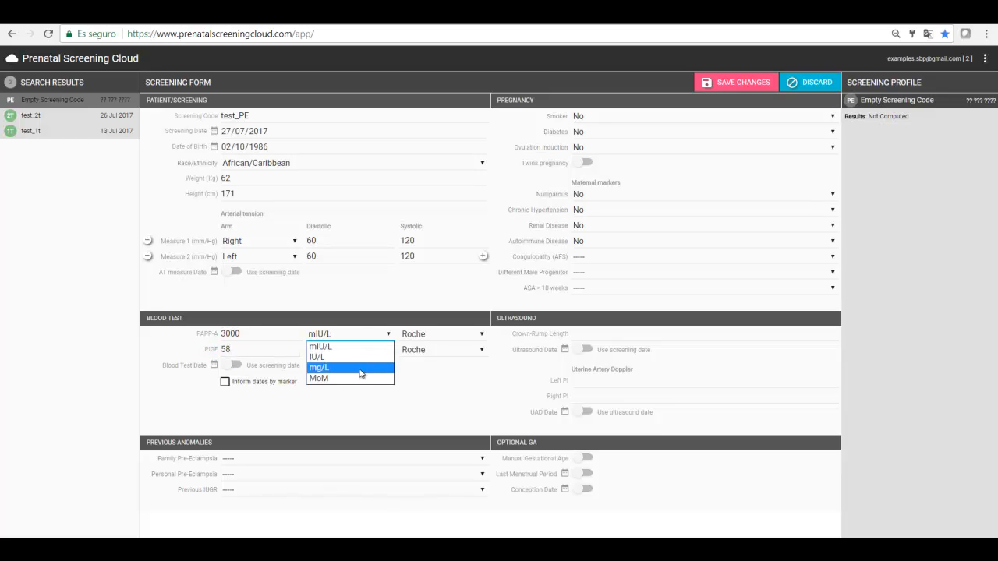
click(359, 347)
click(438, 338)
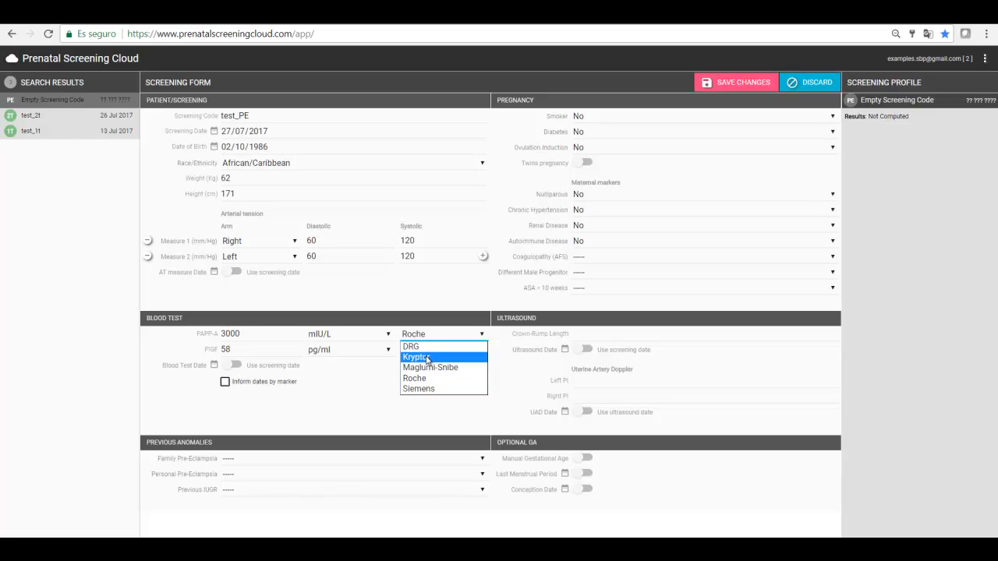
click(421, 378)
click(390, 337)
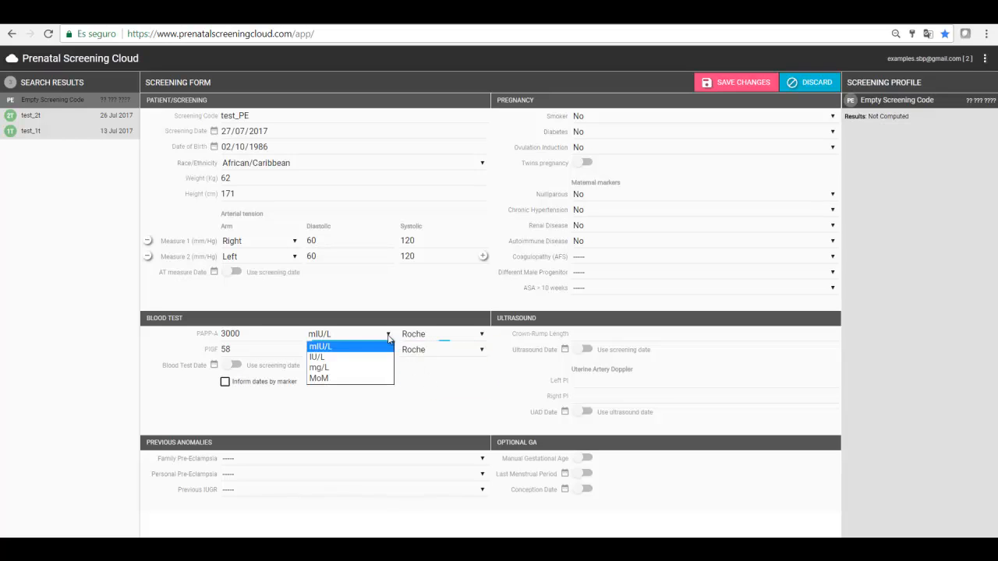
click(352, 379)
click(359, 338)
click(349, 353)
click(322, 352)
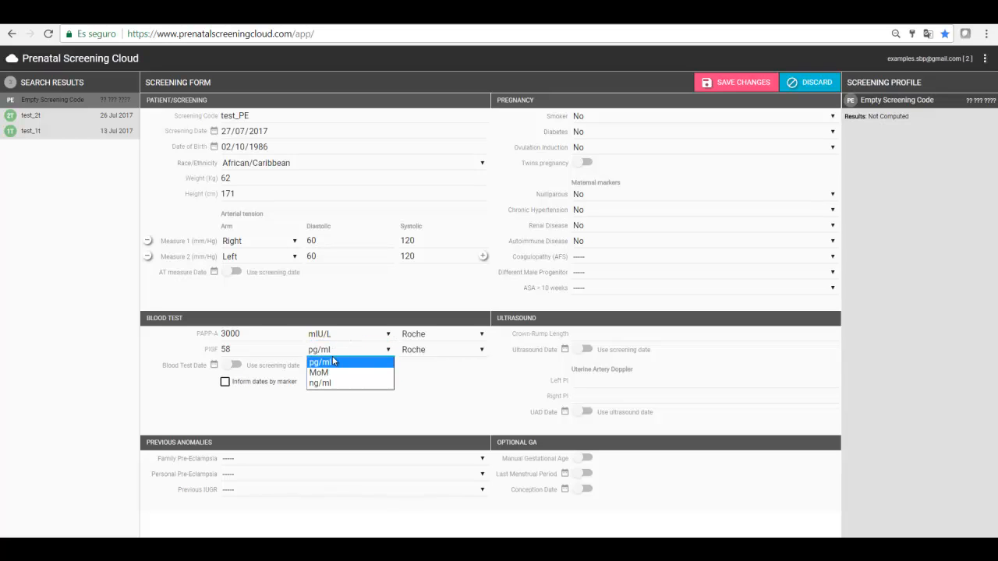
click(332, 363)
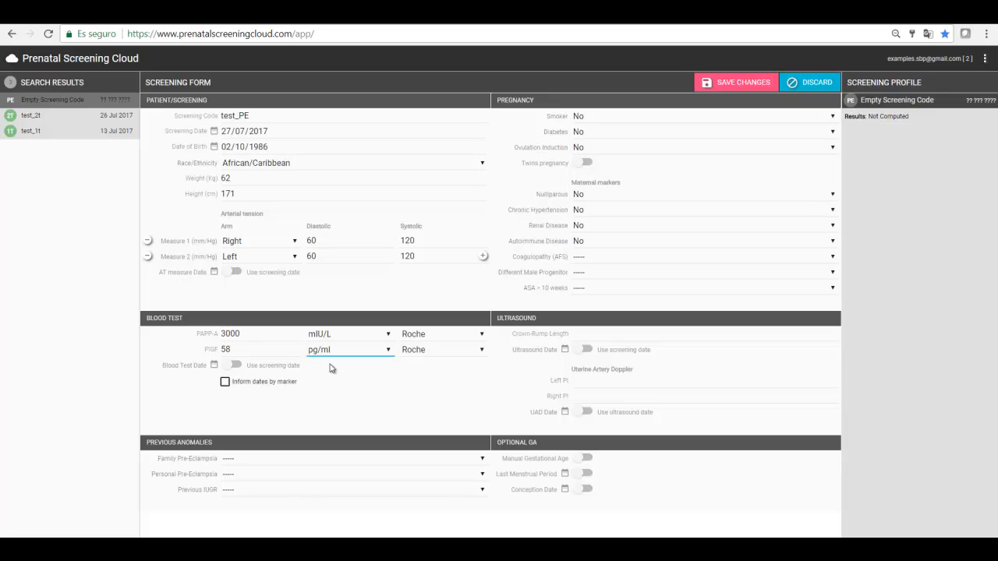
click(235, 366)
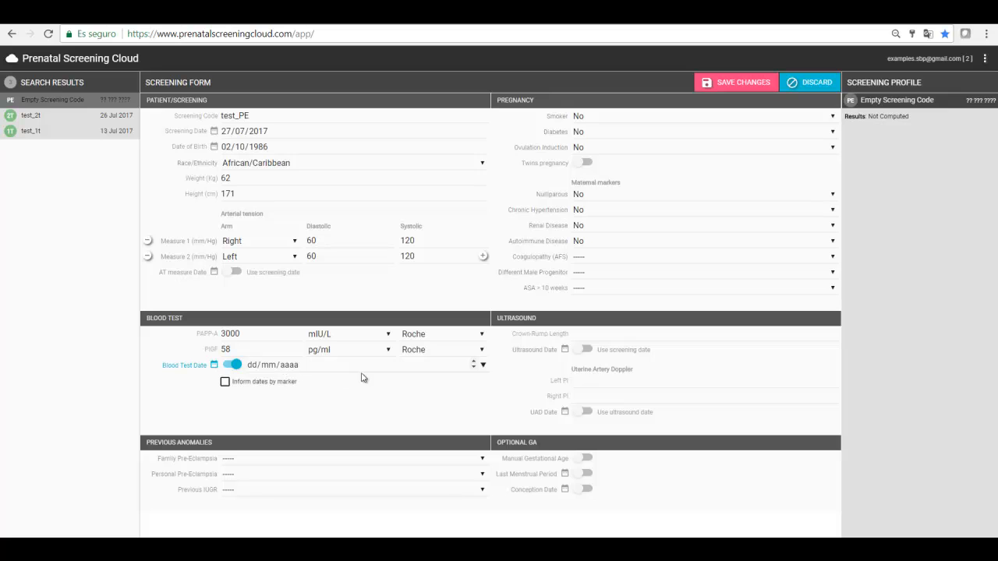
click(483, 365)
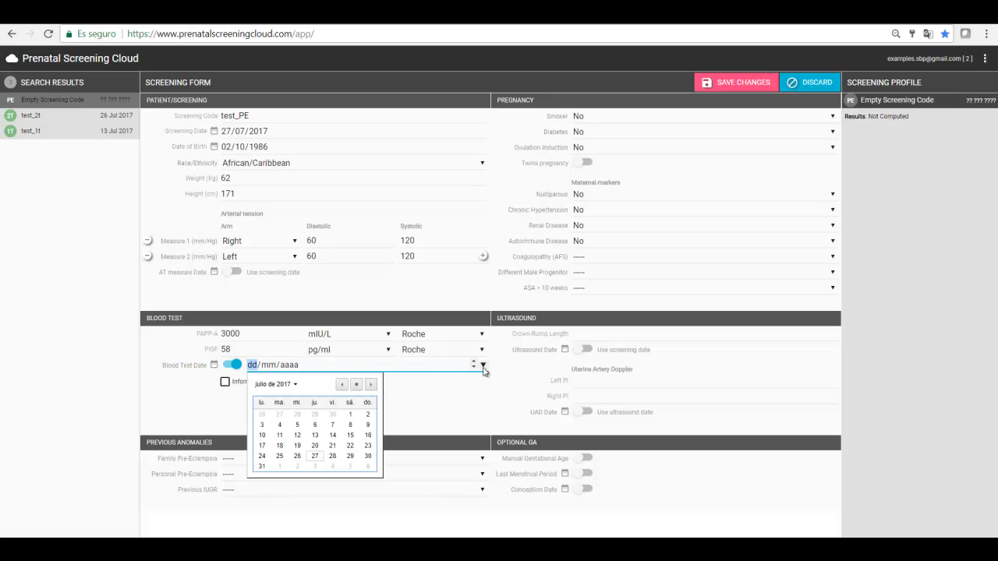
click(226, 366)
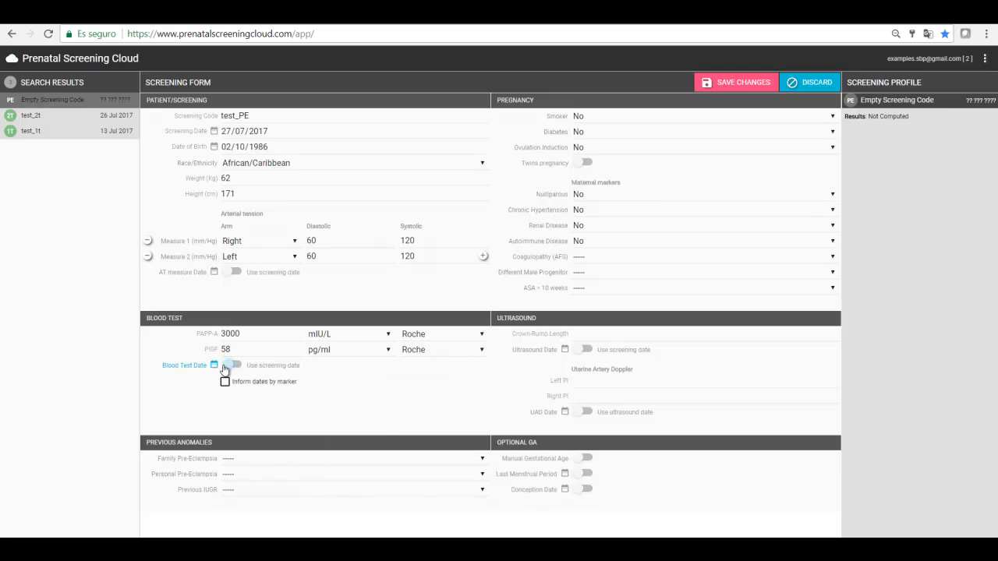
click(225, 382)
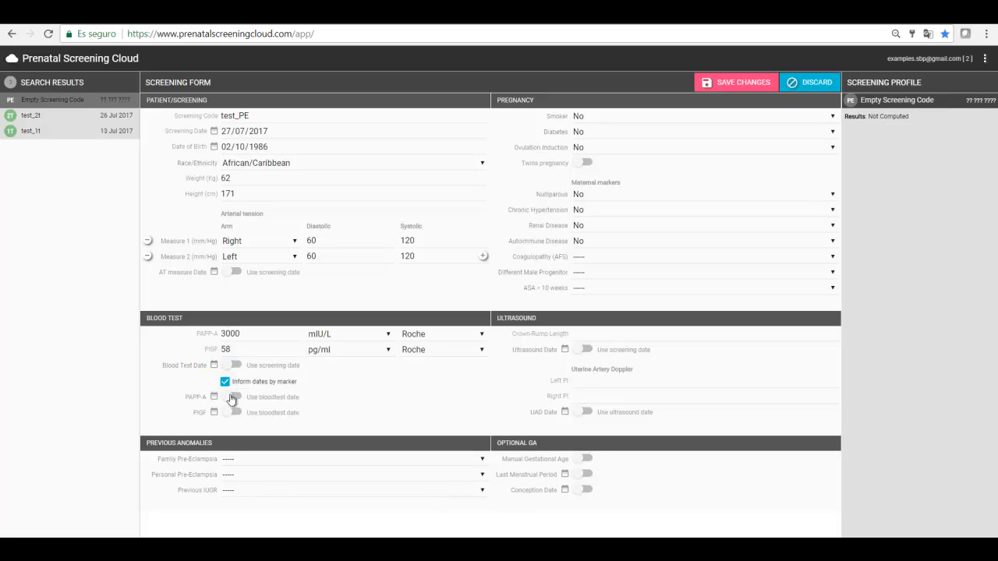
click(231, 397)
click(237, 414)
click(235, 414)
click(232, 397)
click(226, 383)
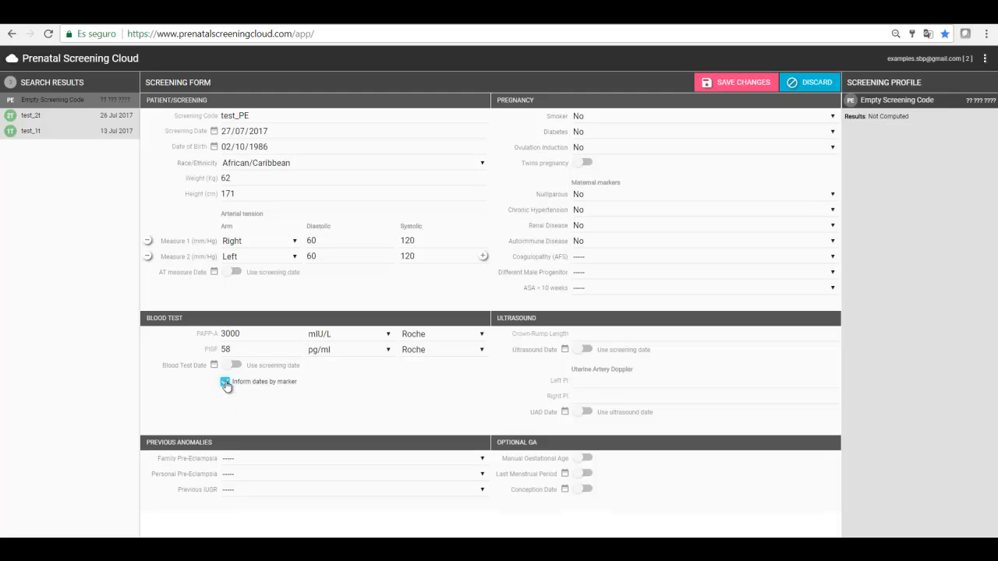
Enter a crown-rump length of 65 in the ultrasound data, keeping the screening date as the ultrasound date
drag(538, 320, 515, 320)
click(529, 351)
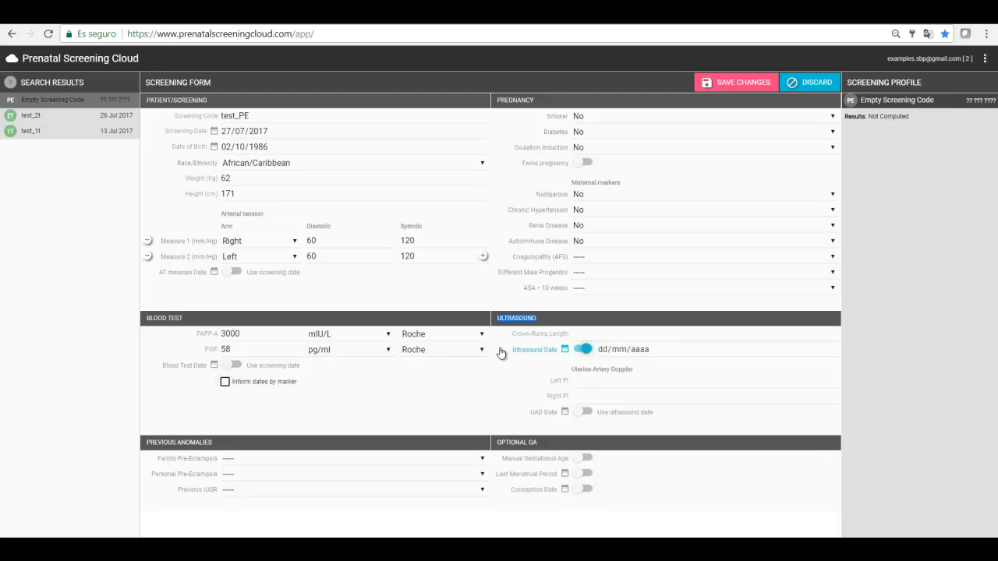
click(519, 350)
click(587, 338)
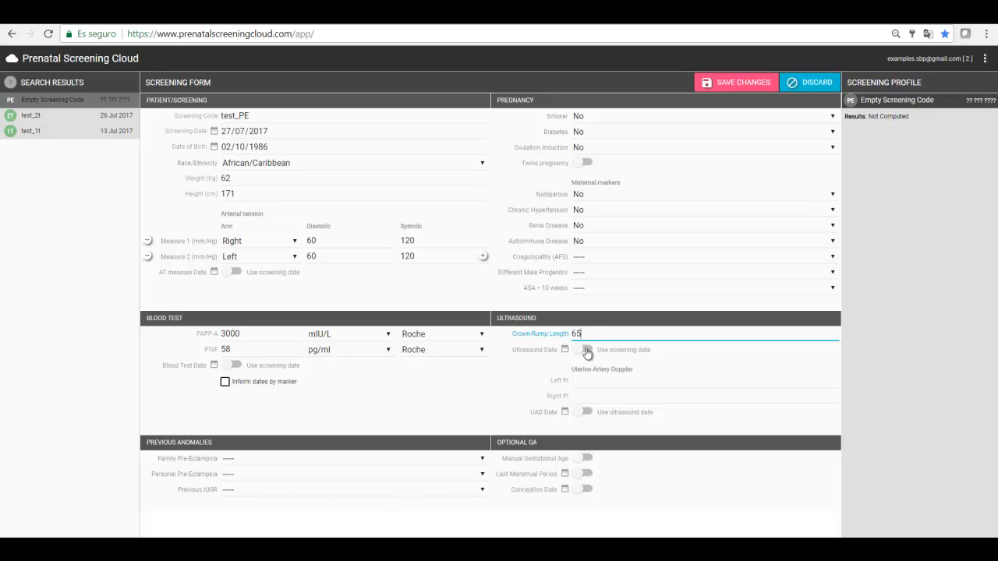
click(587, 352)
click(583, 352)
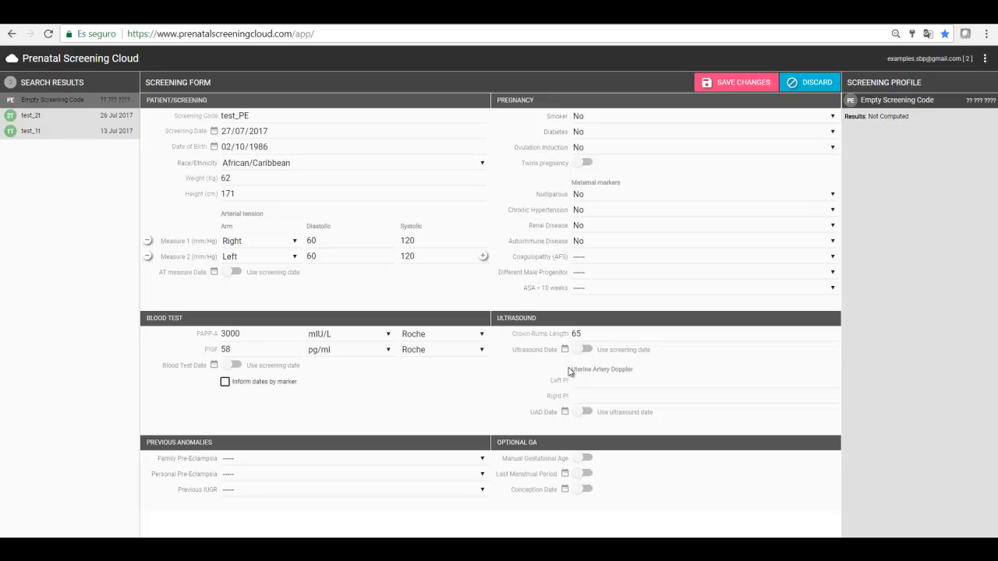
Enter the uterine artery Doppler values 1.8 for Left PI and 1.6 for Right PI, keeping the ultrasound date
drag(575, 371, 638, 371)
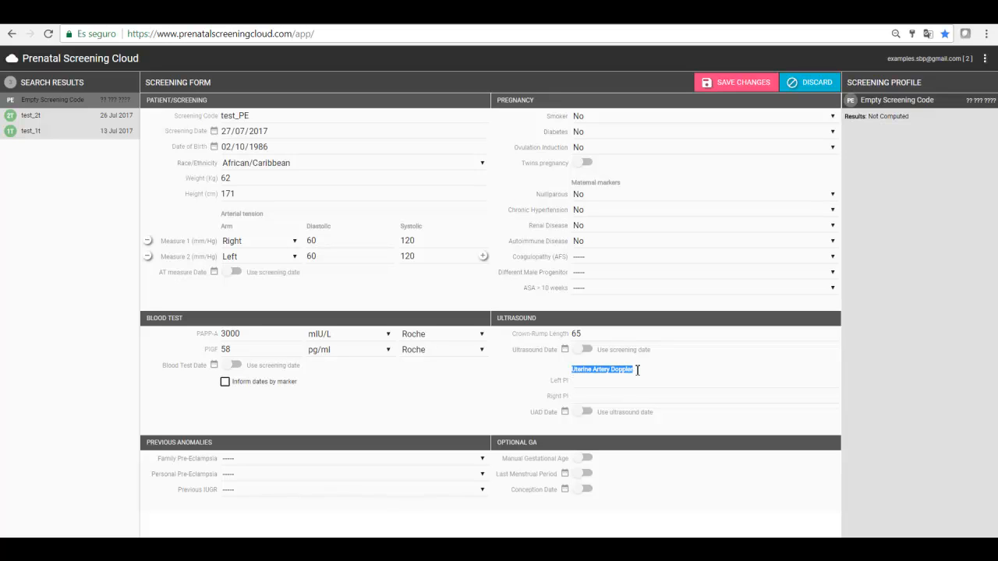
click(644, 375)
click(615, 382)
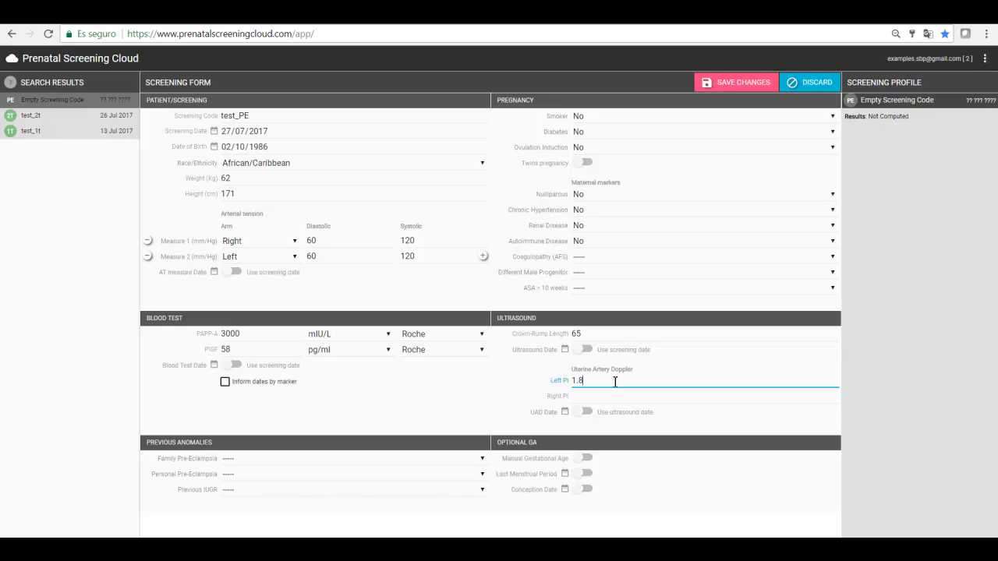
click(617, 395)
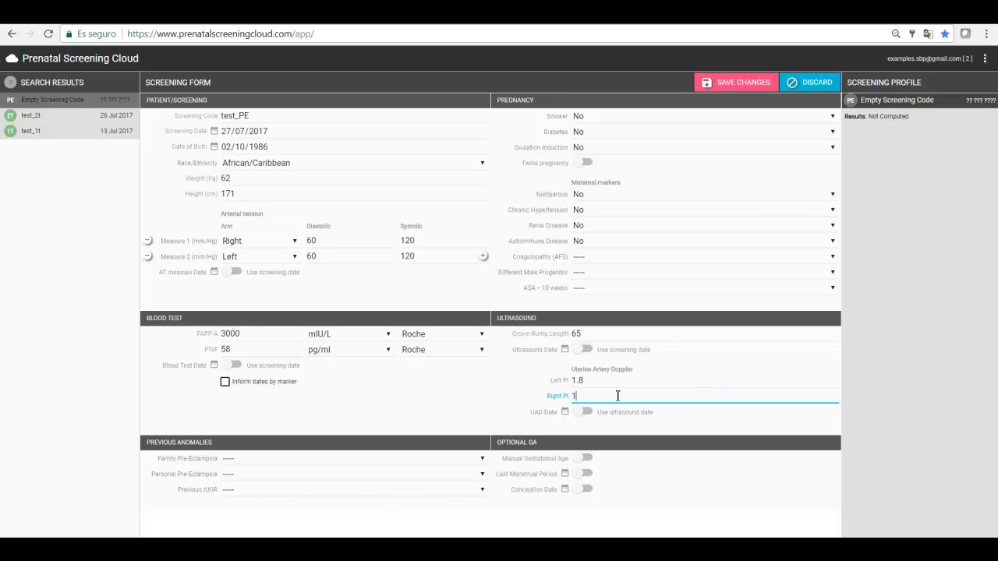
click(581, 413)
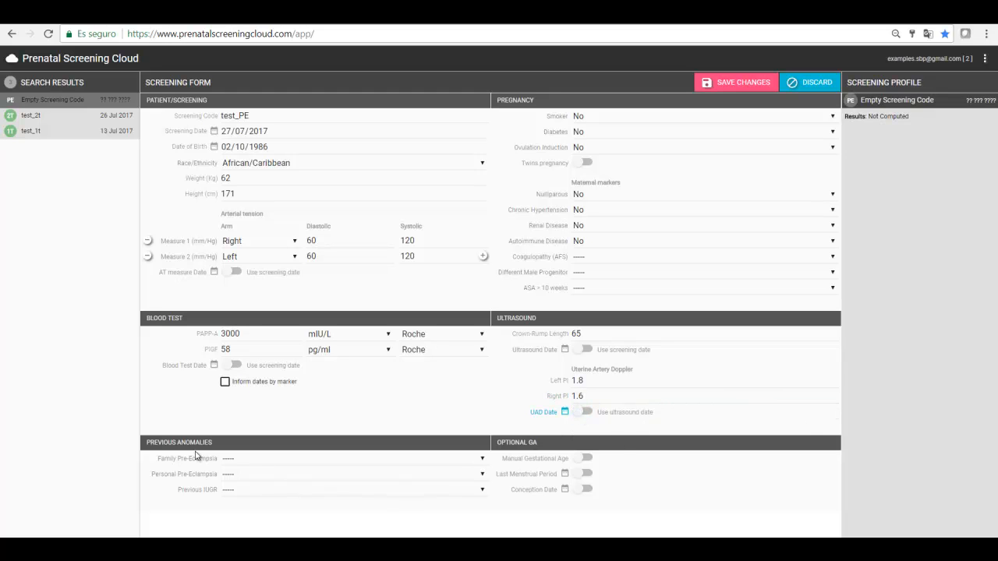
Set the previous anomalies Family Pre-Eclampsia, Personal Pre-Eclampsia and Previous IUGR to No
drag(216, 442, 173, 443)
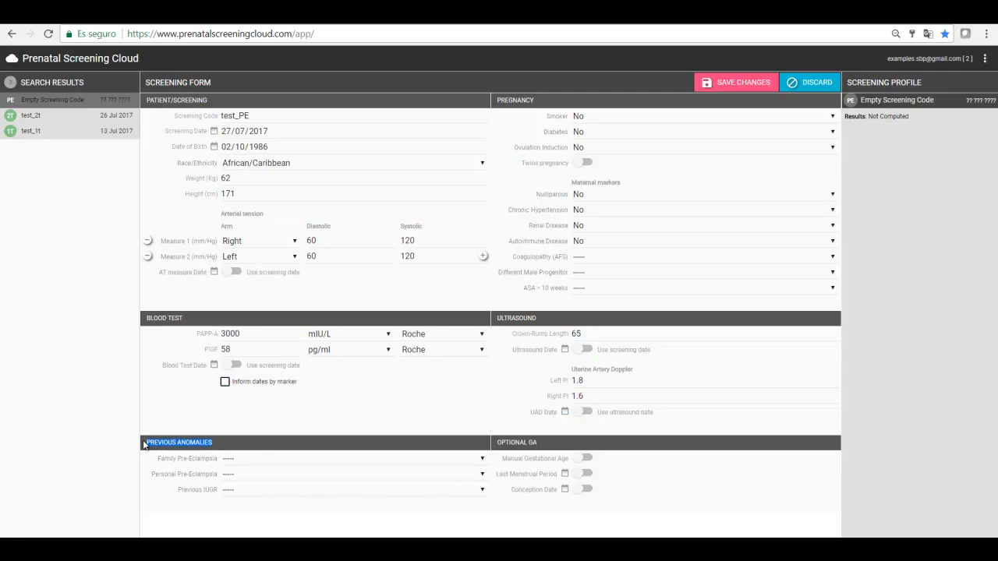
click(259, 460)
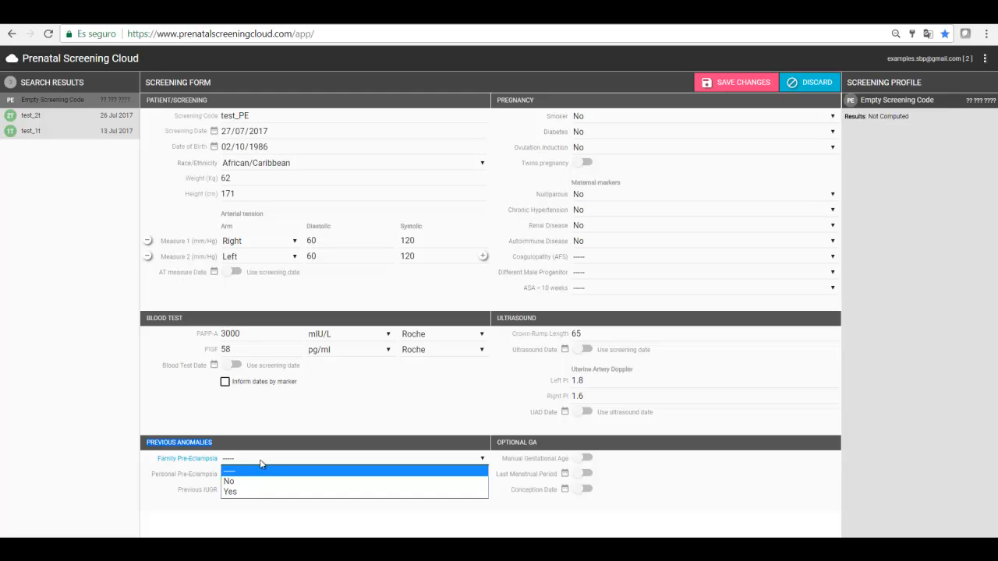
click(260, 482)
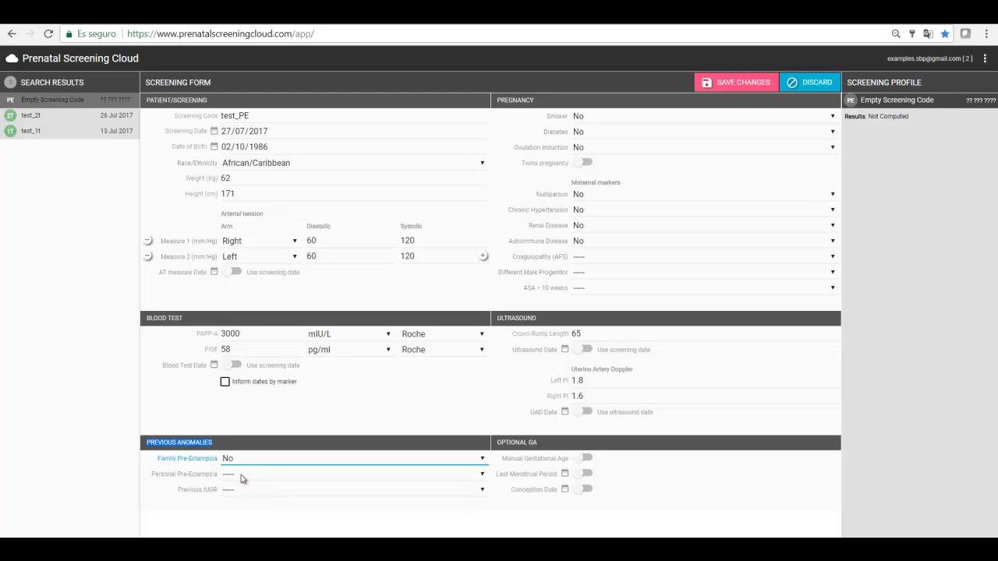
click(244, 477)
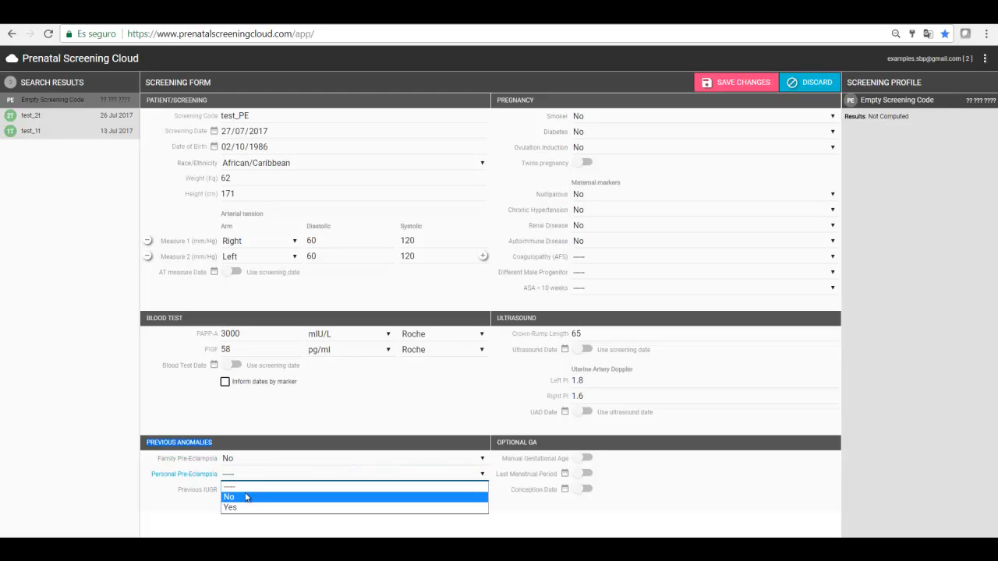
click(245, 497)
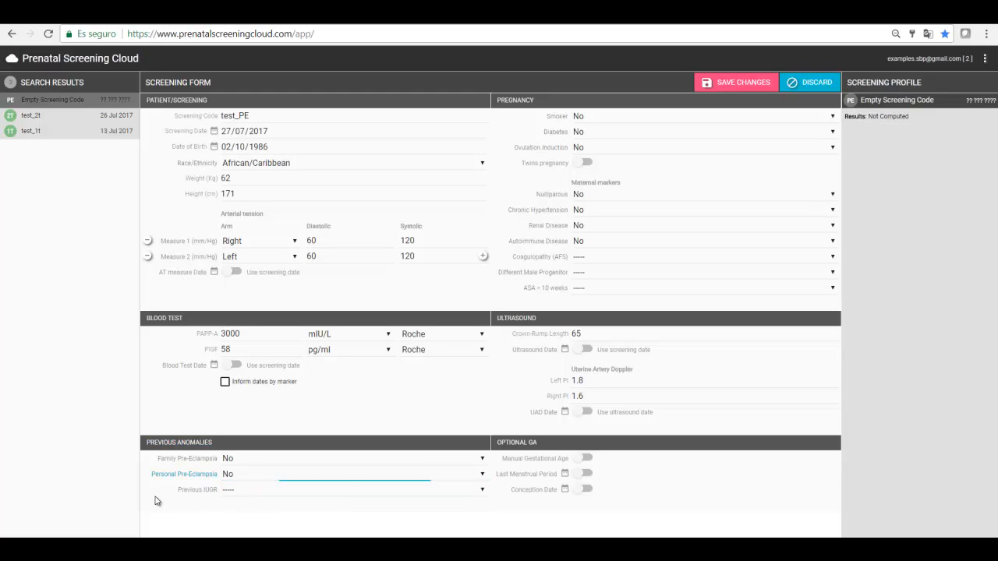
click(242, 493)
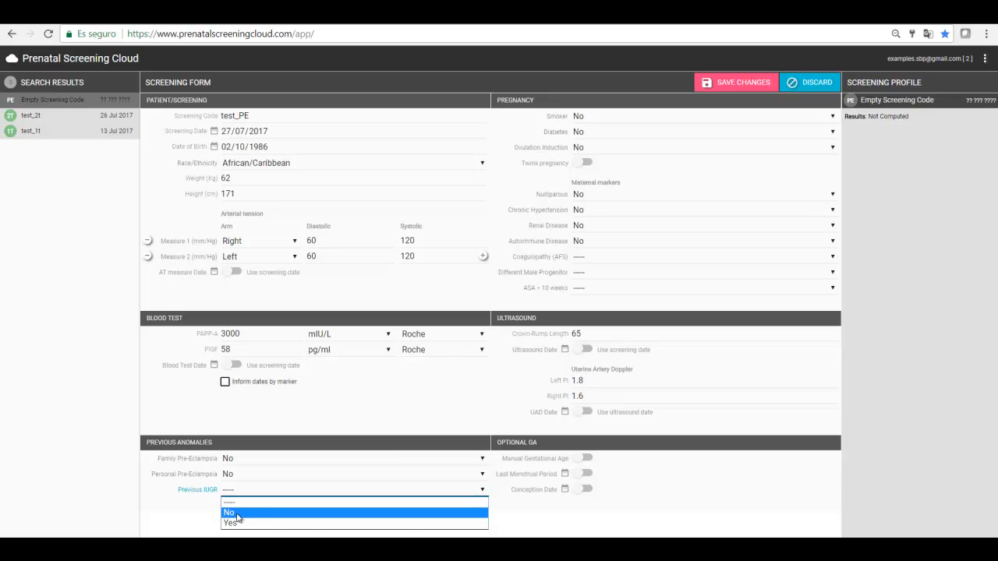
click(237, 516)
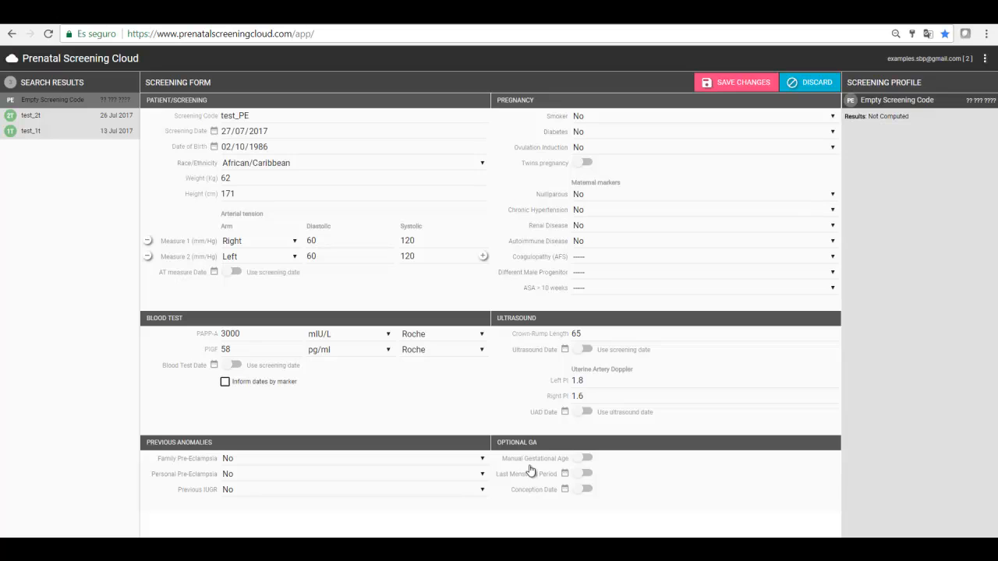
click(587, 460)
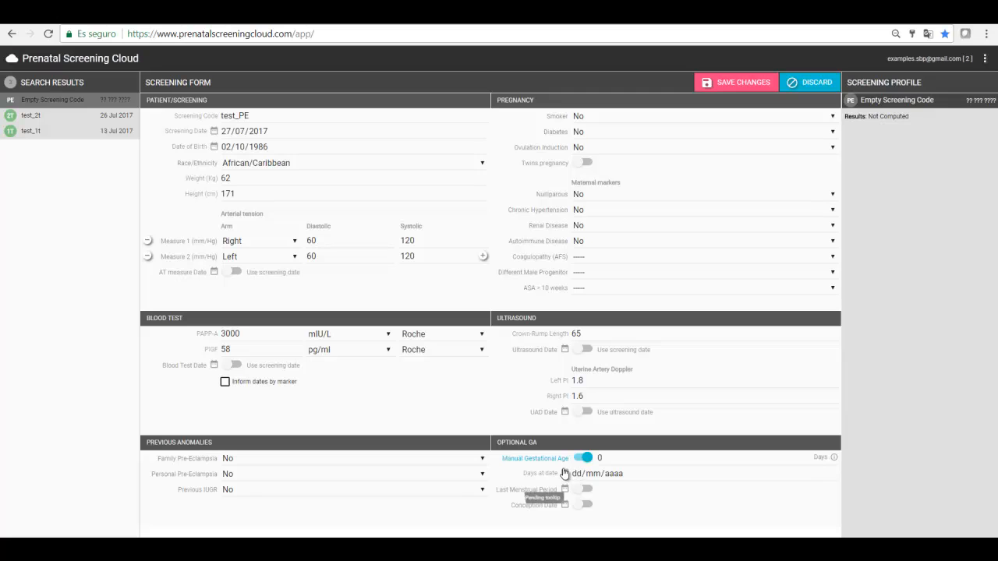
click(585, 458)
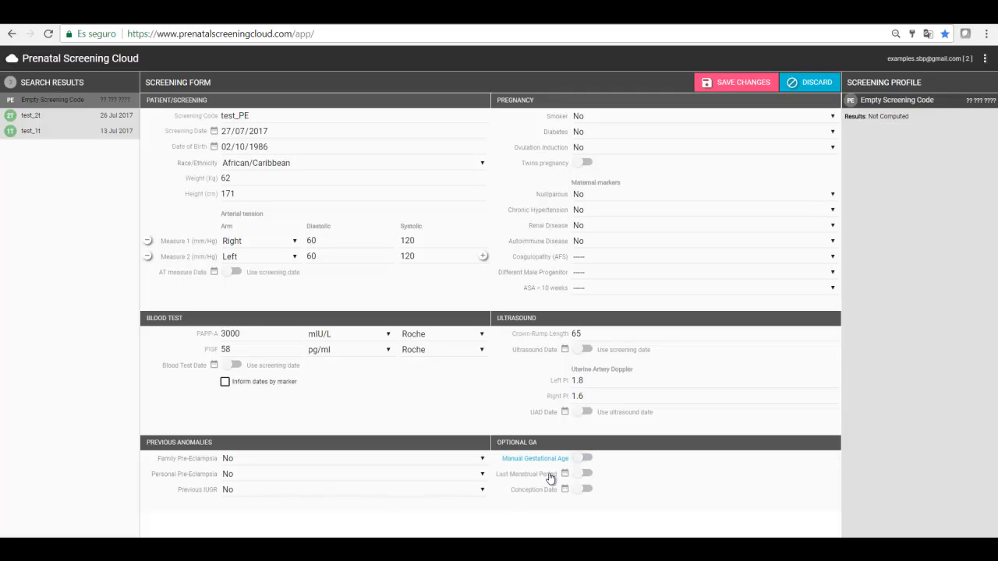
click(589, 475)
click(584, 474)
click(586, 490)
click(587, 490)
Save the screening and download its report with the patient's name filled in and the screening comment "this is a test"
click(706, 86)
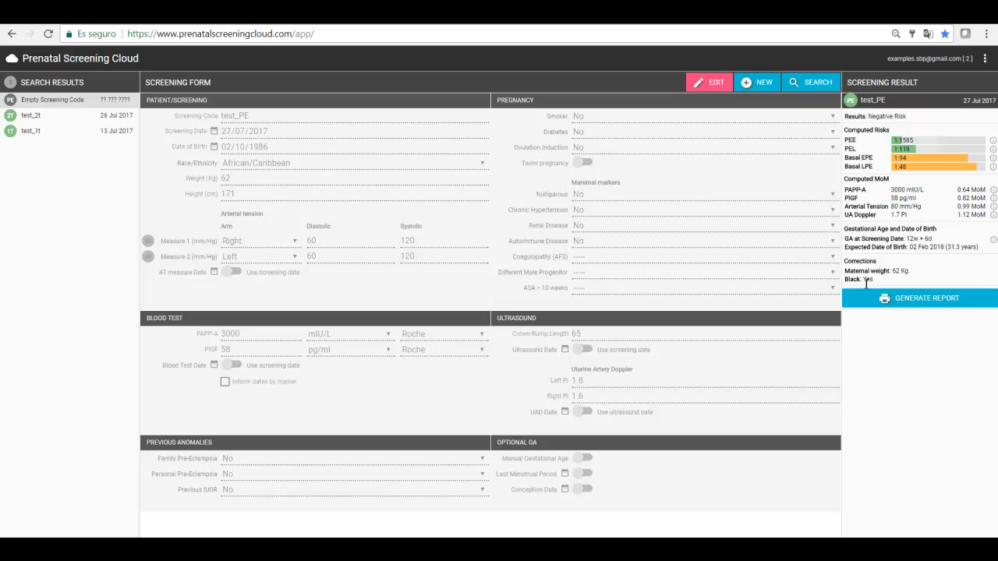
click(916, 306)
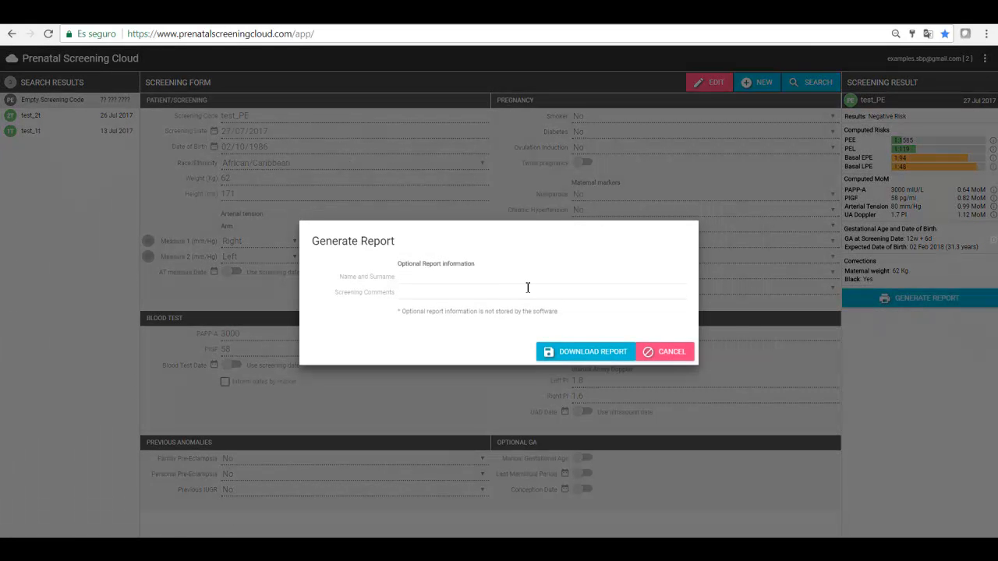
click(421, 280)
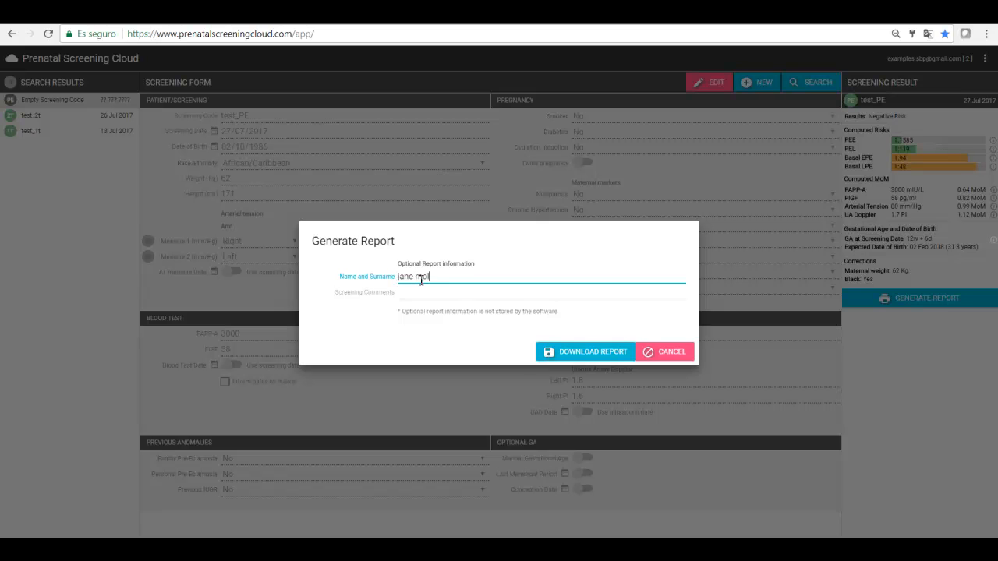
click(422, 292)
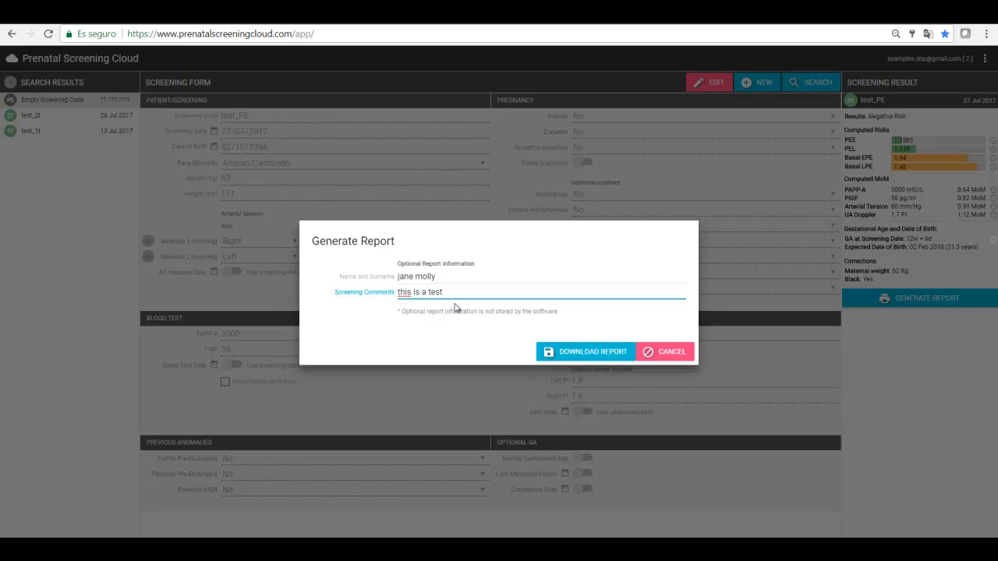
click(564, 351)
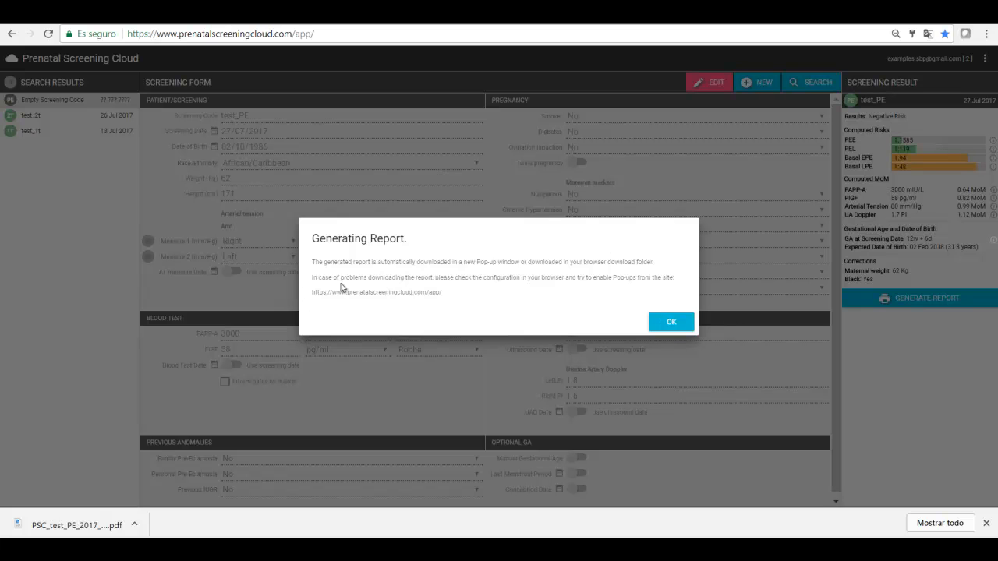
click(673, 324)
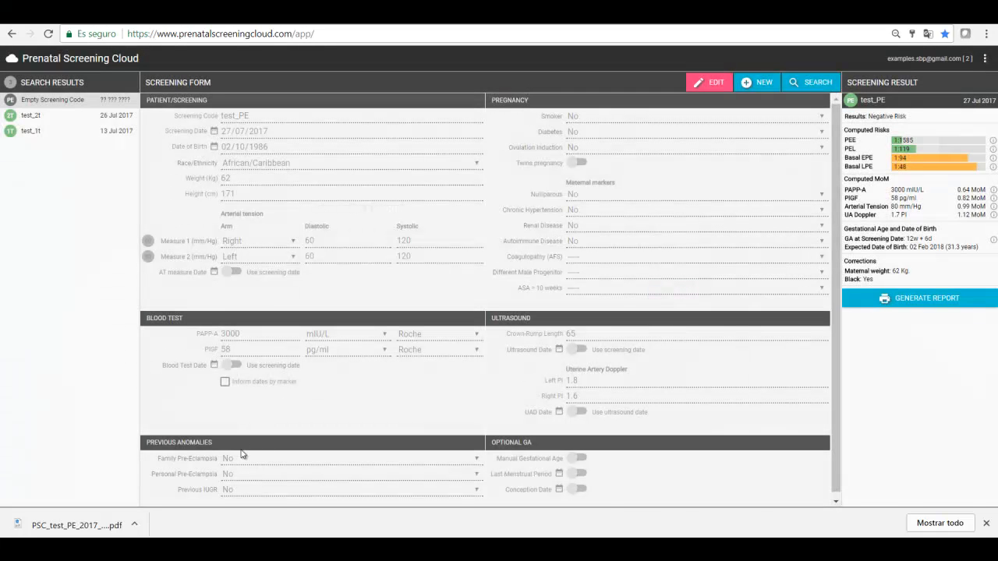
Open the downloaded PDF report of the test_PE screening and examine its header text and title
click(90, 524)
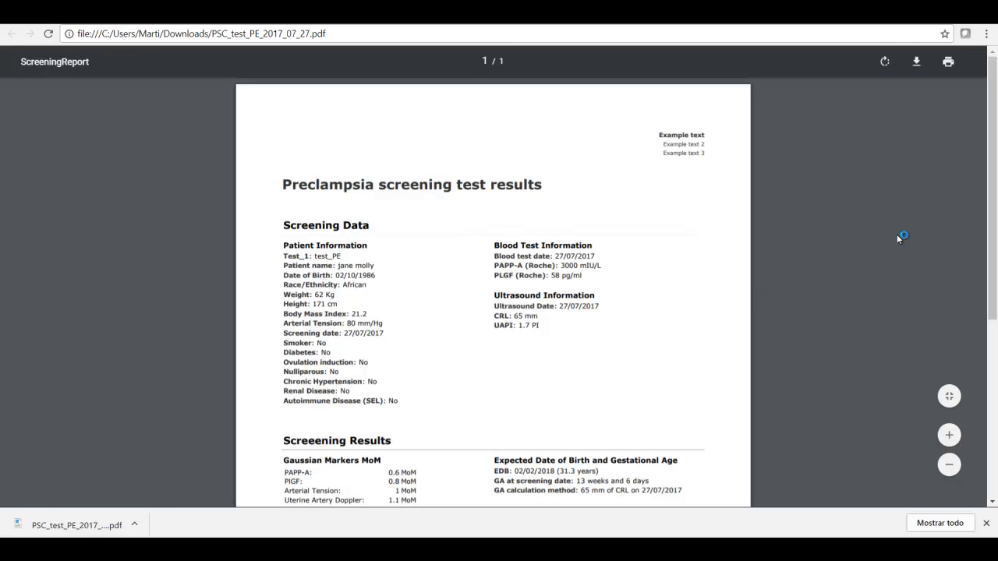
drag(993, 155, 970, 140)
drag(661, 135, 708, 152)
click(664, 155)
click(693, 188)
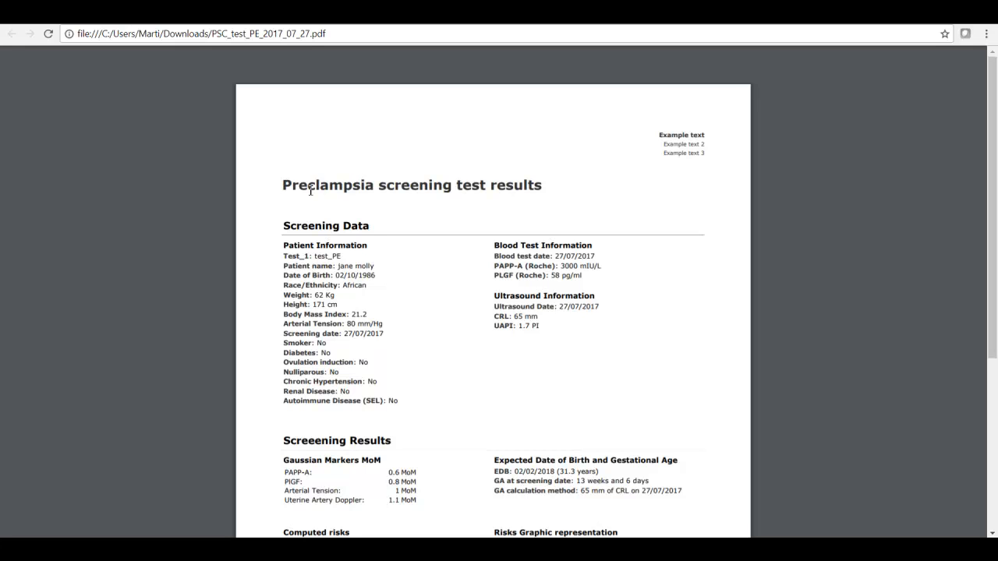
drag(285, 188, 552, 195)
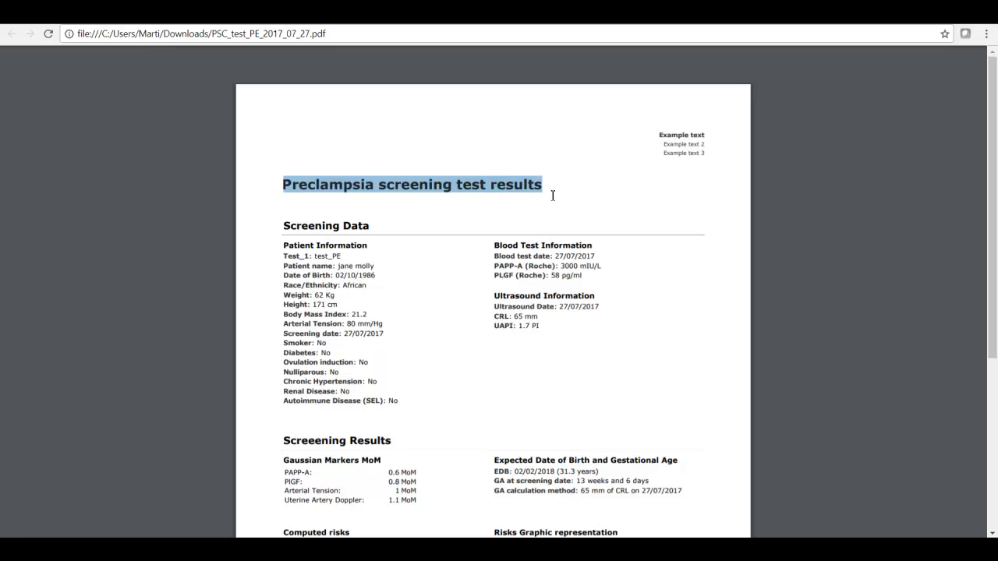
click(532, 216)
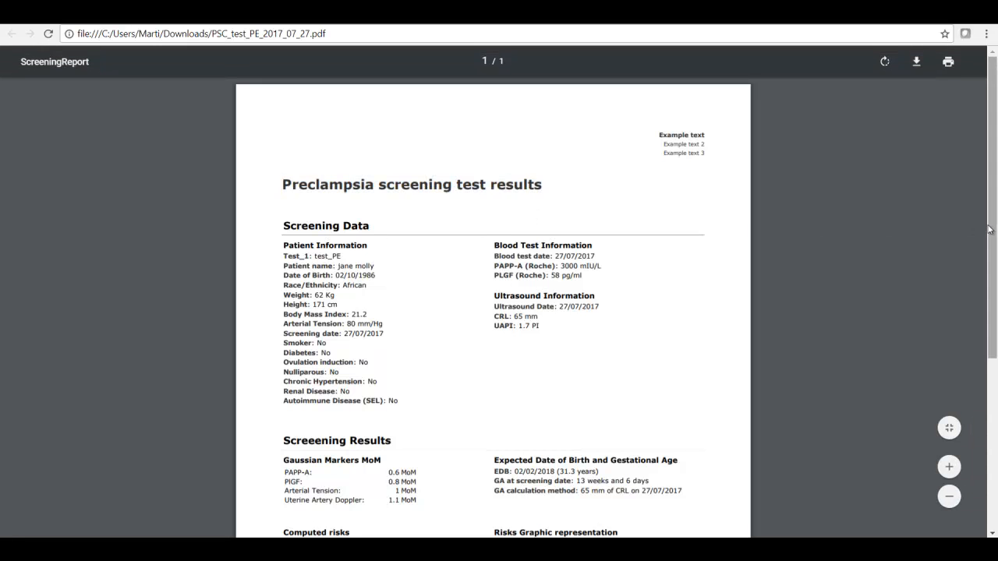
Examine the report's screening data, including the blood test information, and the Gaussian Markers MoM in the results
scroll(992, 248, down, 3)
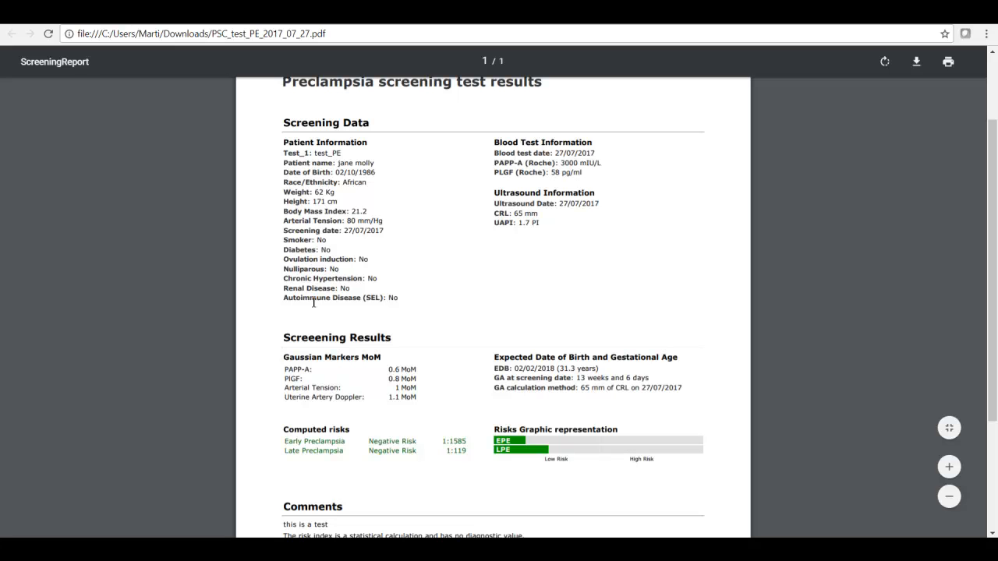
drag(495, 143, 620, 147)
click(621, 151)
drag(992, 263, 992, 365)
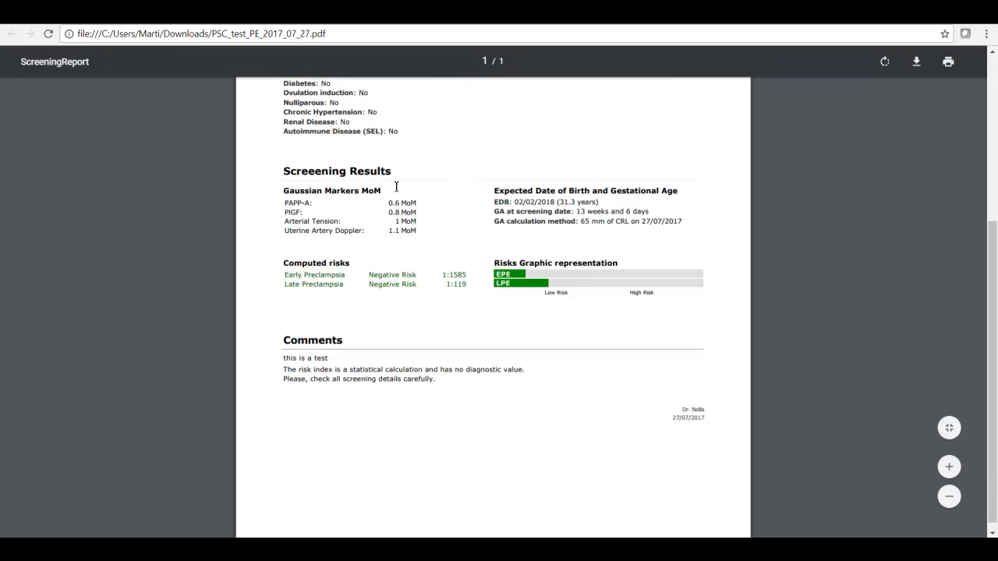
drag(283, 191, 386, 195)
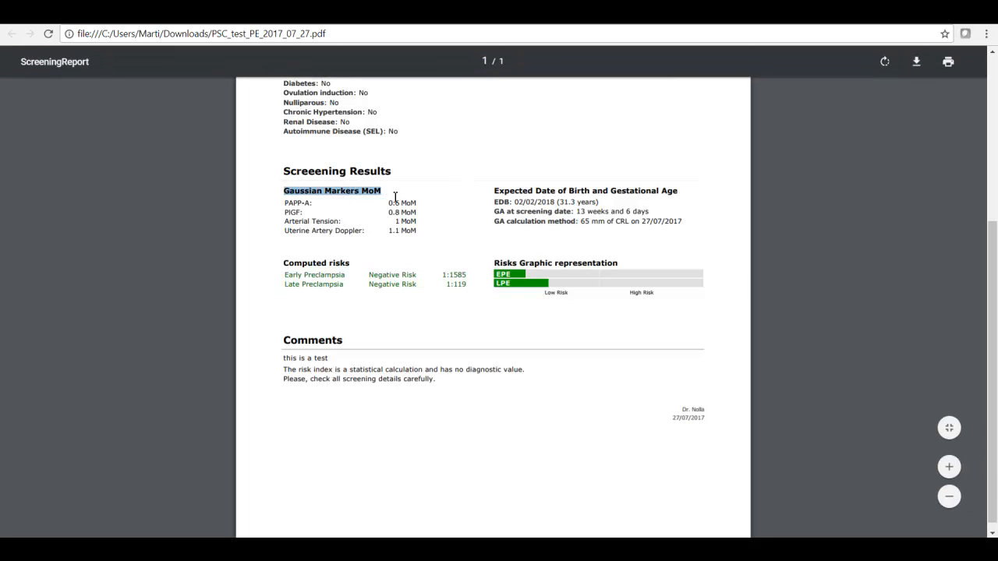
click(389, 196)
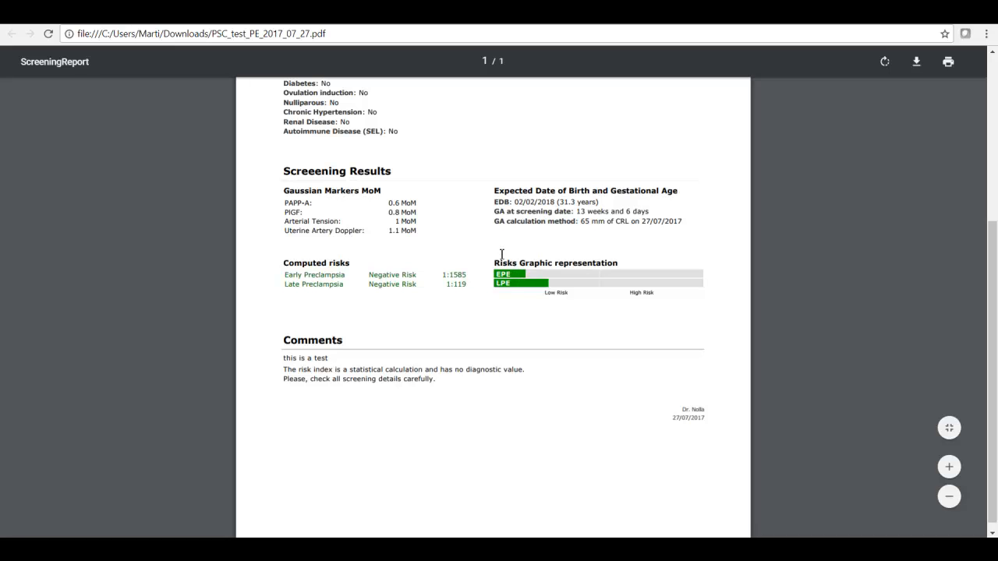
Review the report's comments and its closing signature and date, and return to the screening in Prenatal Screening Cloud
drag(293, 343, 538, 363)
click(370, 346)
click(278, 365)
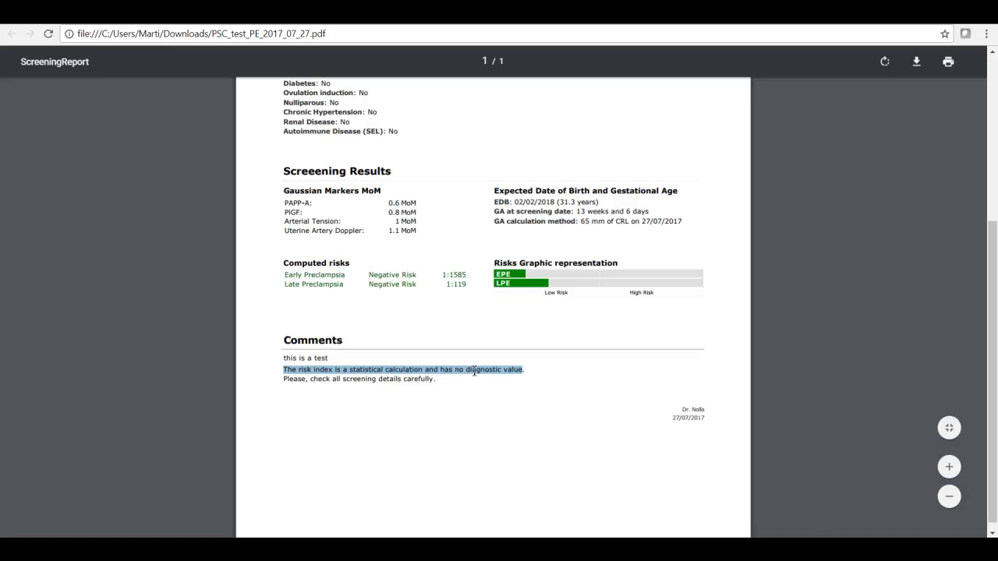
click(548, 380)
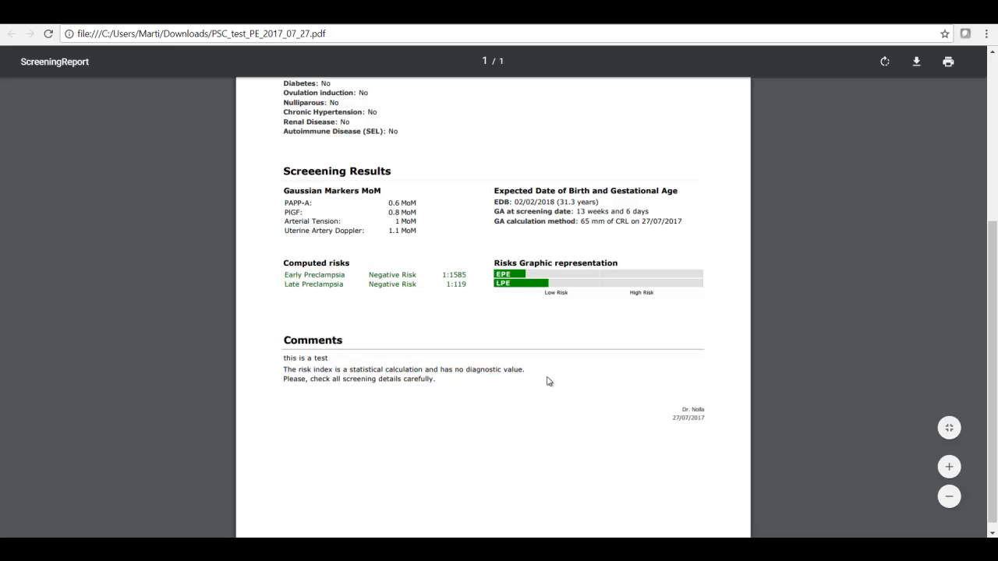
drag(671, 413, 686, 411)
click(666, 420)
drag(672, 420, 710, 422)
click(712, 434)
click(86, 14)
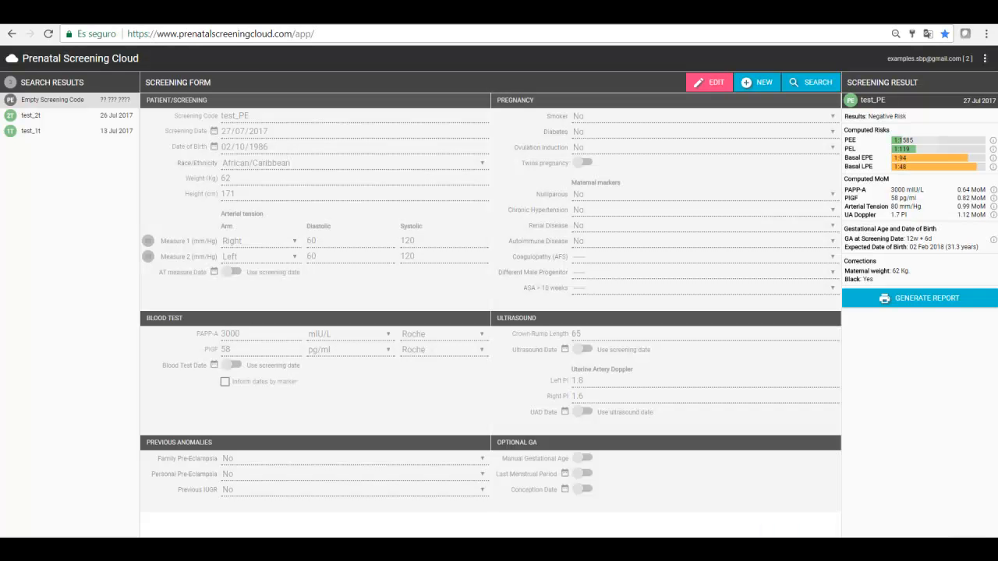